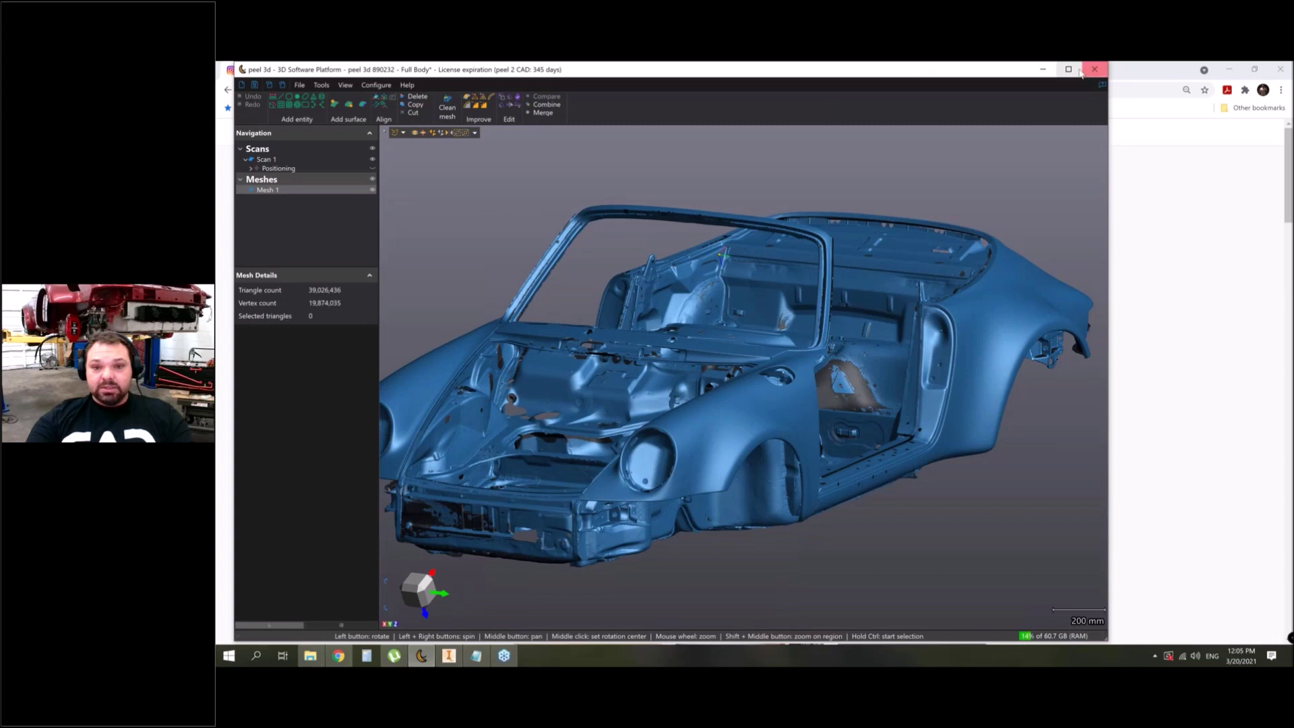
# Maximize the scan window and check the file properties of the Full Body session, including its size on disk
pyautogui.click(1069, 68)
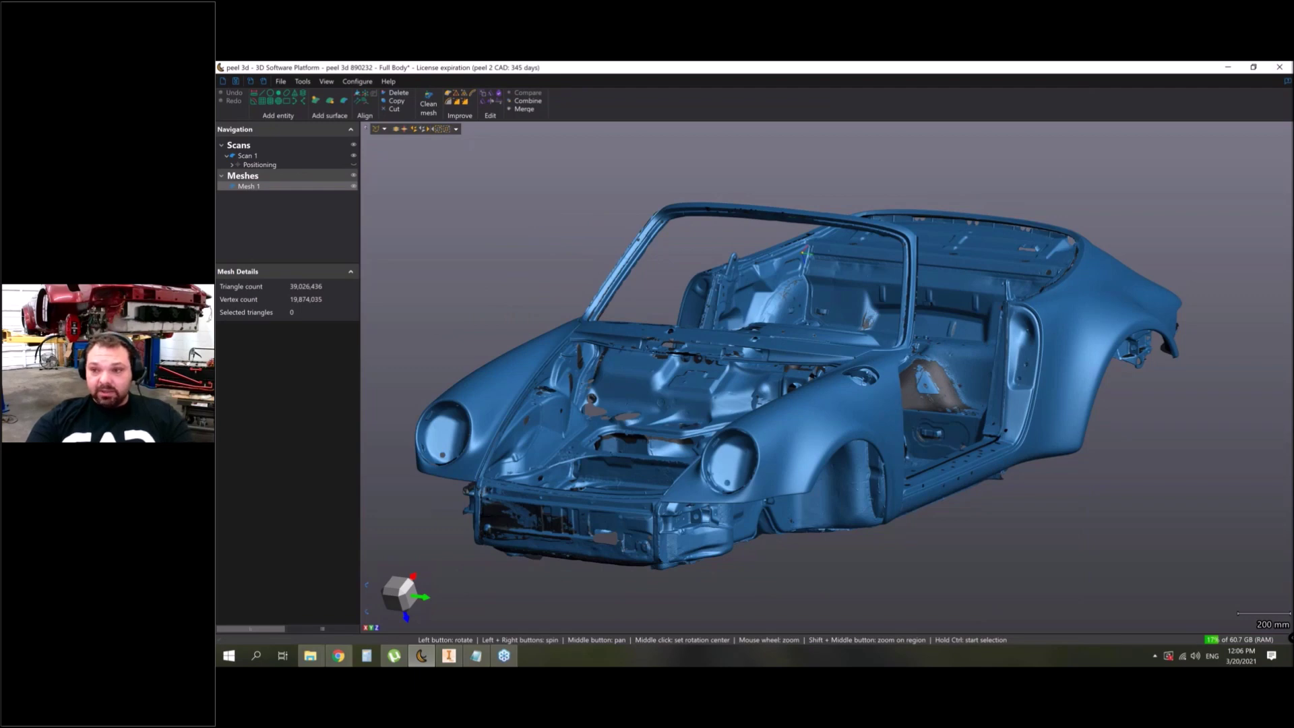
pyautogui.moveTo(1293, 217); pyautogui.dragTo(901, 216)
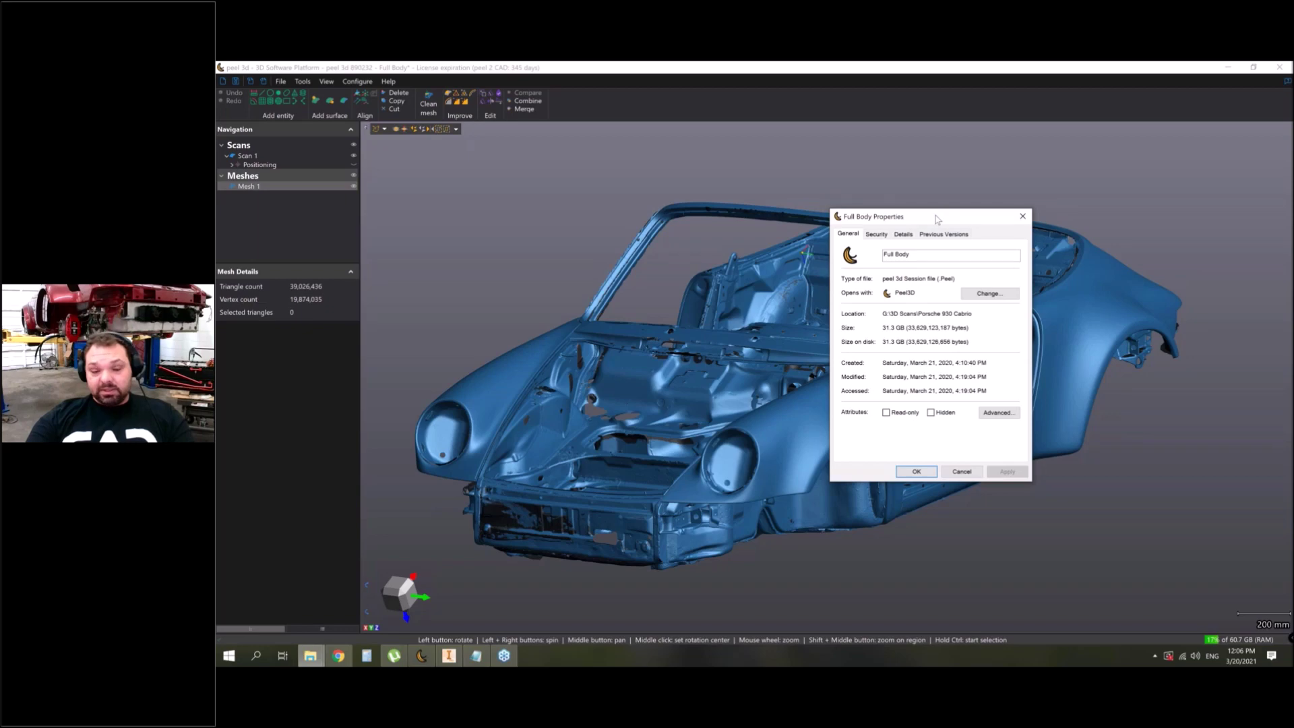
pyautogui.moveTo(938, 217); pyautogui.dragTo(1293, 270)
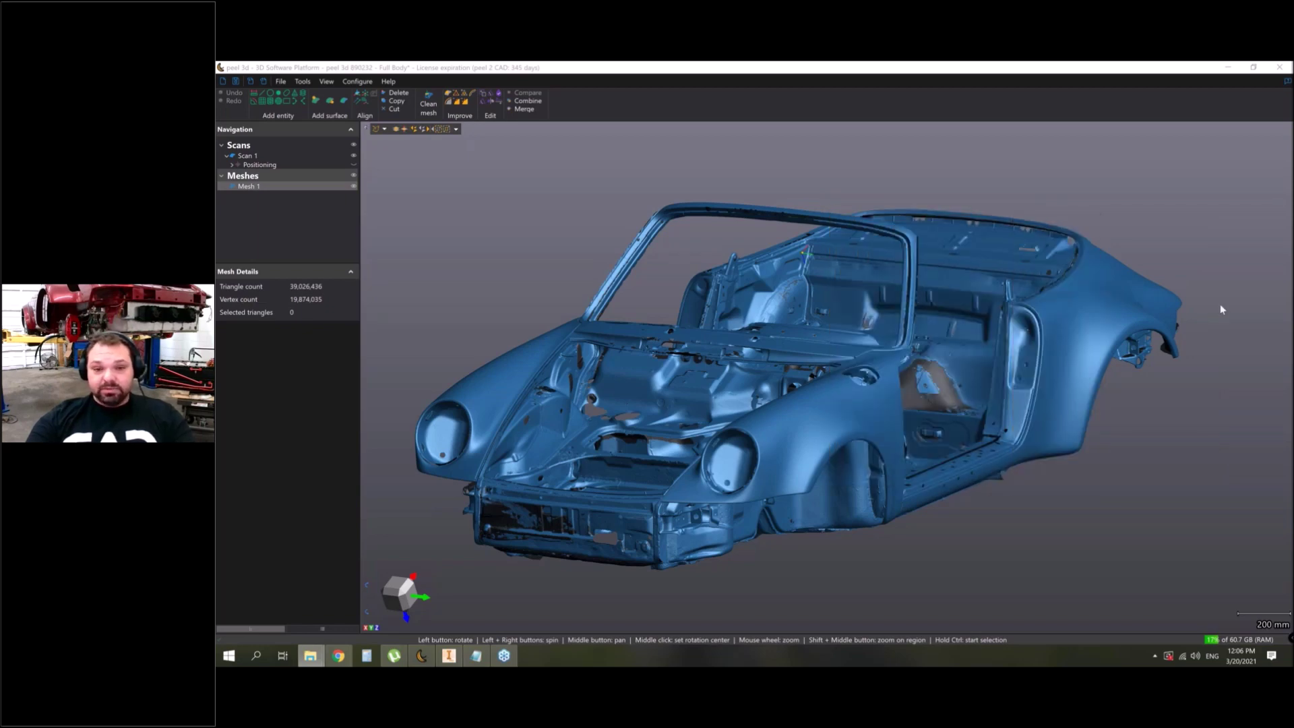
# Examine the scanned car body mesh from the front and from above, including the windshield frame, cabin floor and door opening
pyautogui.click(999, 413)
pyautogui.moveTo(1000, 412); pyautogui.dragTo(1014, 423)
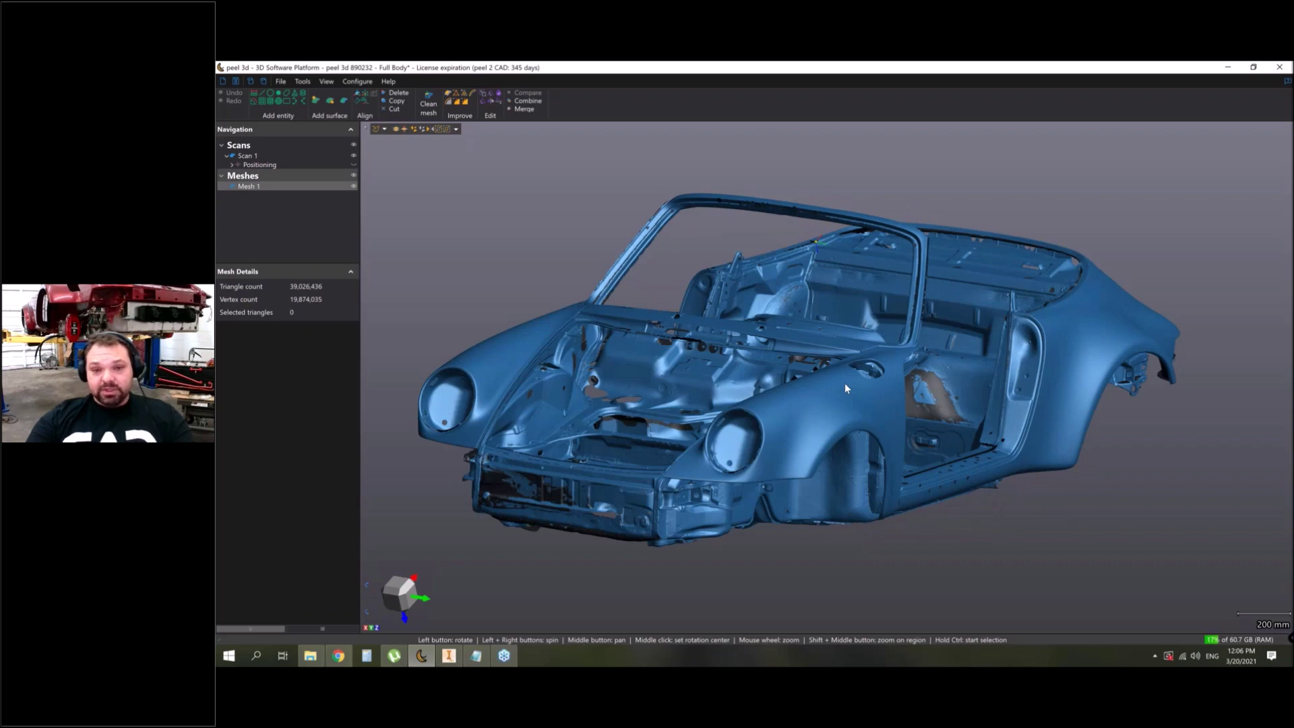
pyautogui.moveTo(844, 383); pyautogui.dragTo(856, 369, button='middle')
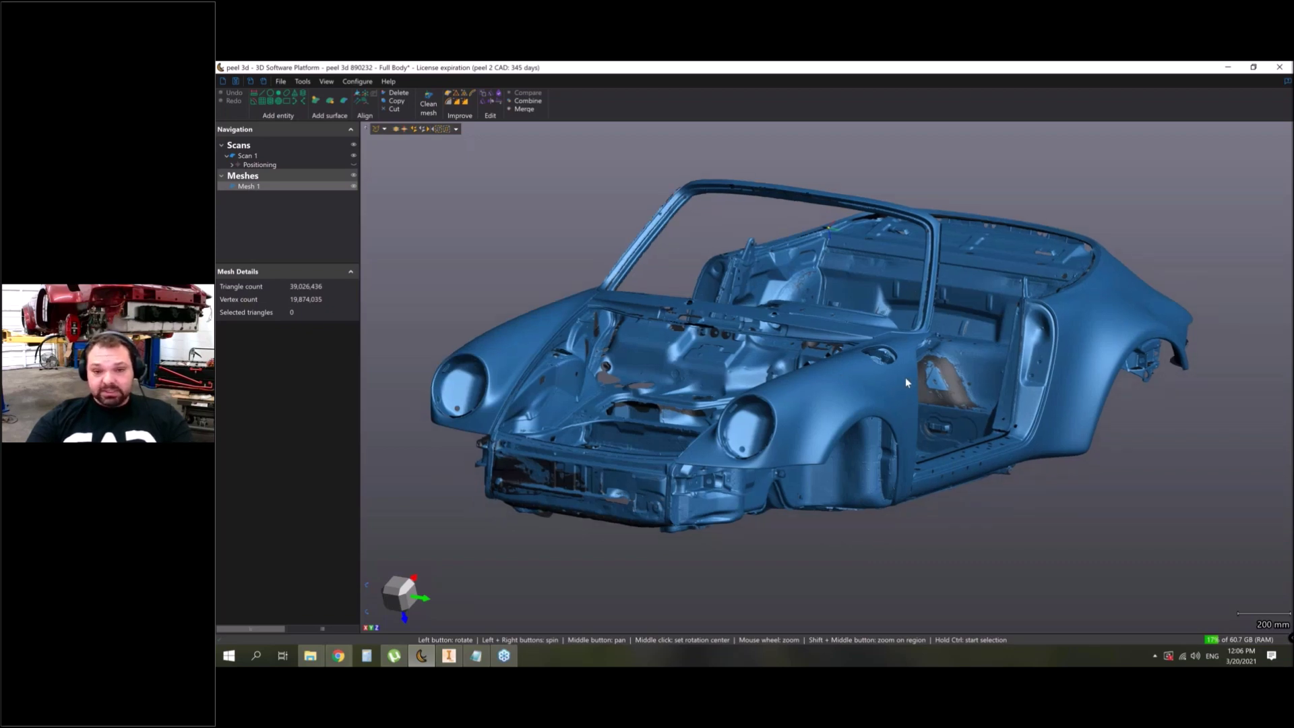
pyautogui.scroll(2, 903, 374)
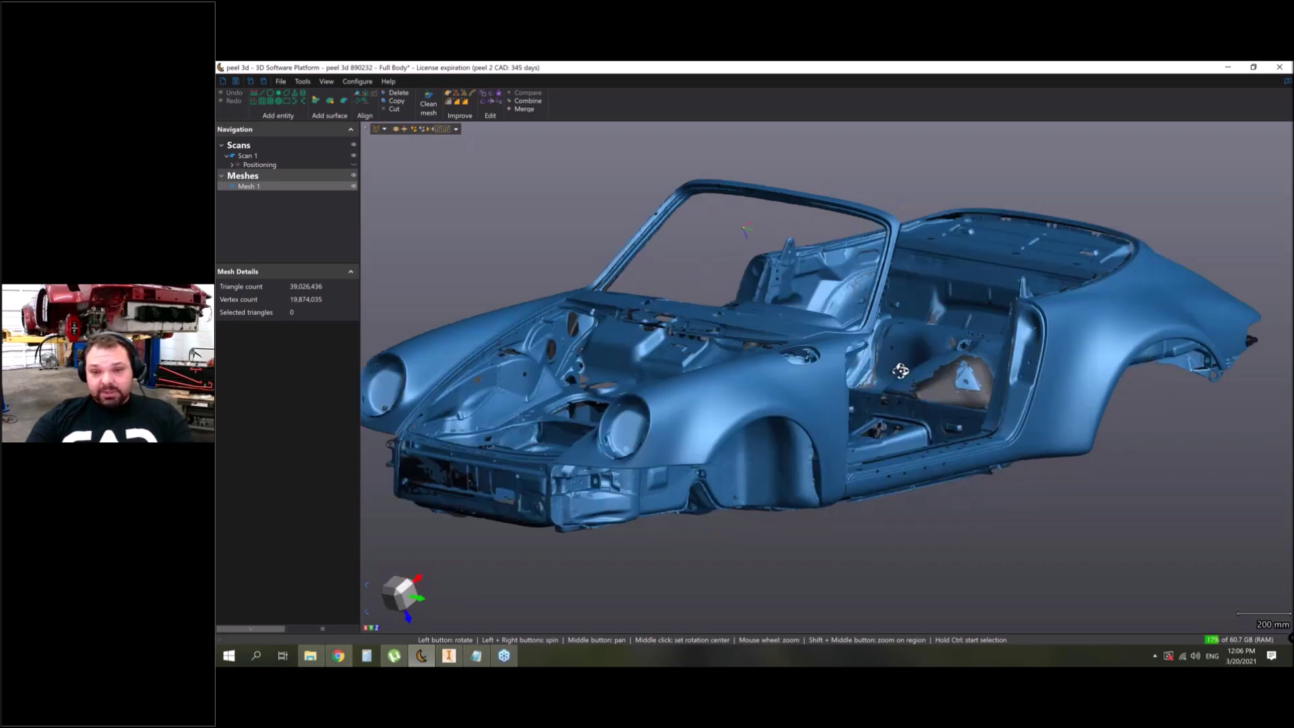
pyautogui.scroll(2, 901, 375)
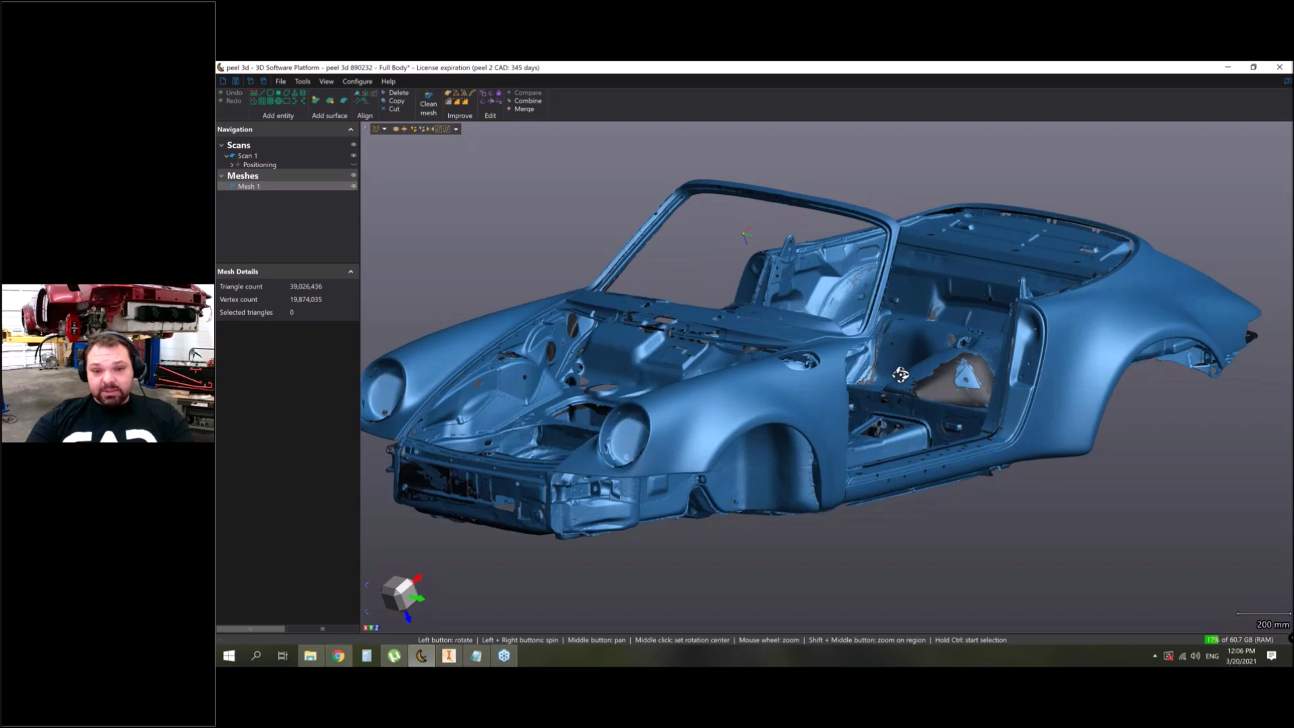
pyautogui.moveTo(901, 374); pyautogui.dragTo(956, 398)
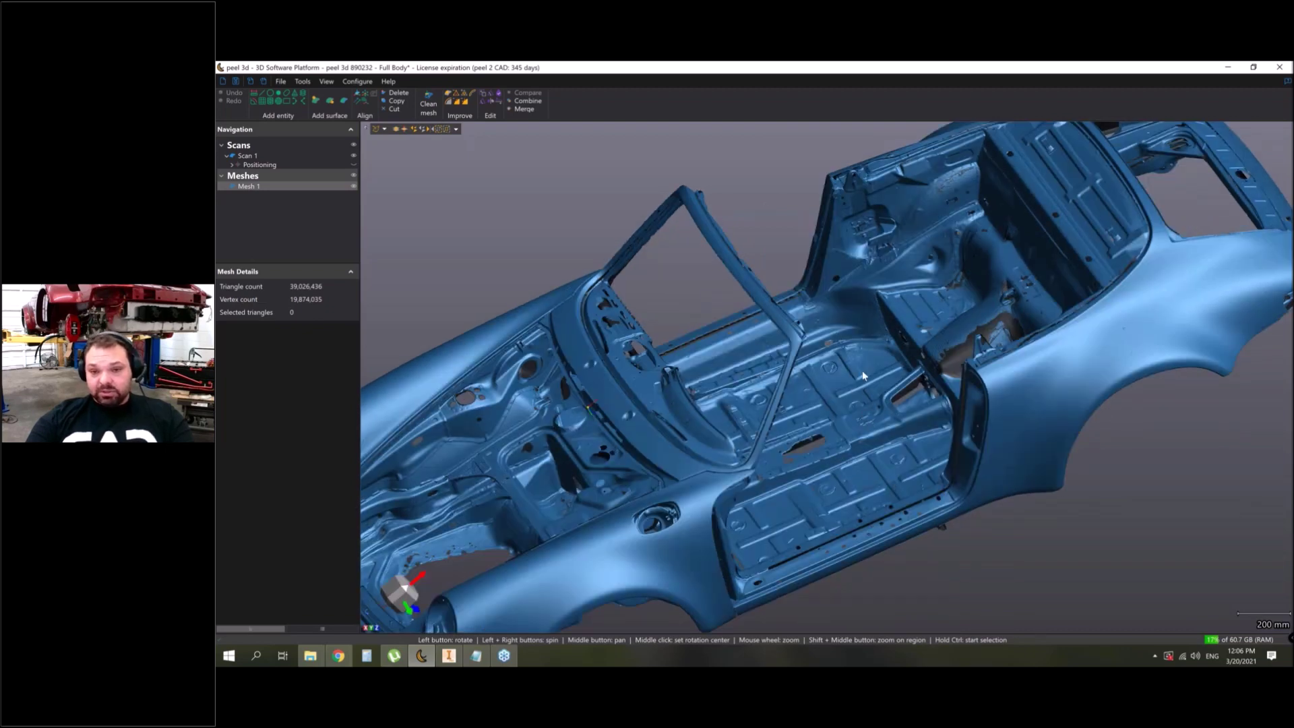
pyautogui.moveTo(874, 415); pyautogui.dragTo(886, 382)
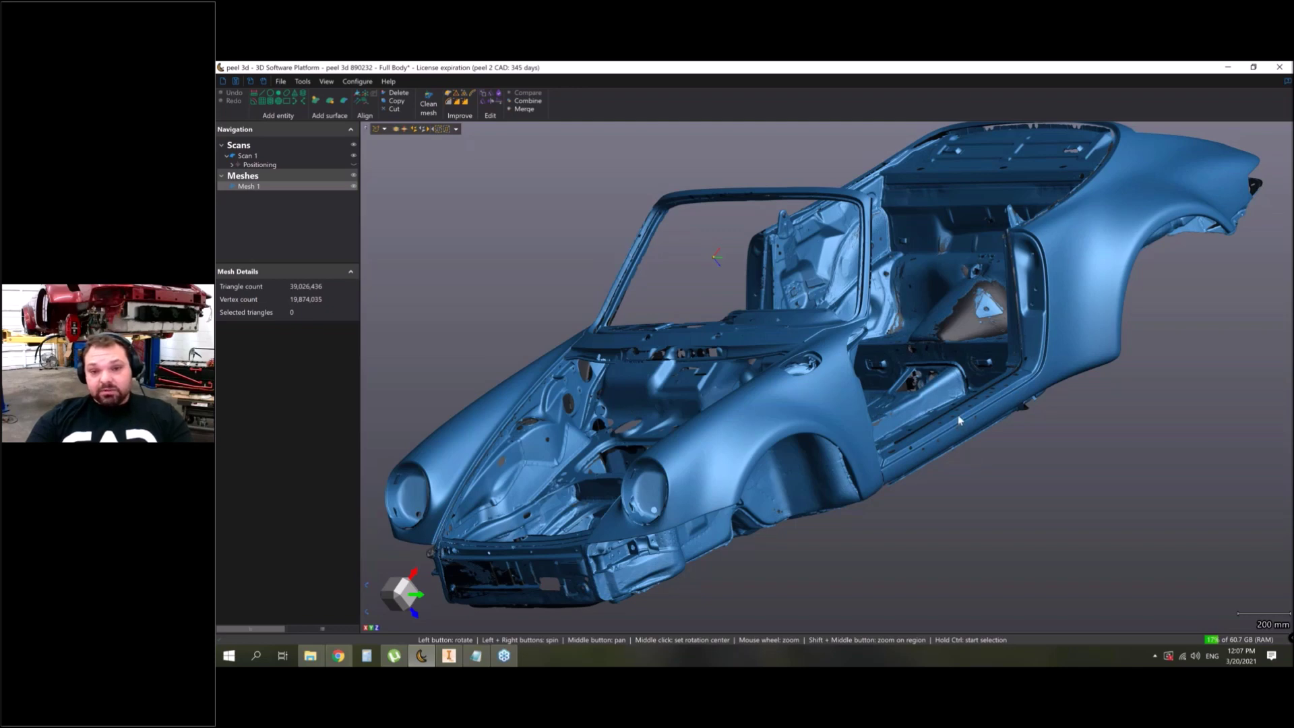
pyautogui.scroll(5, 960, 420)
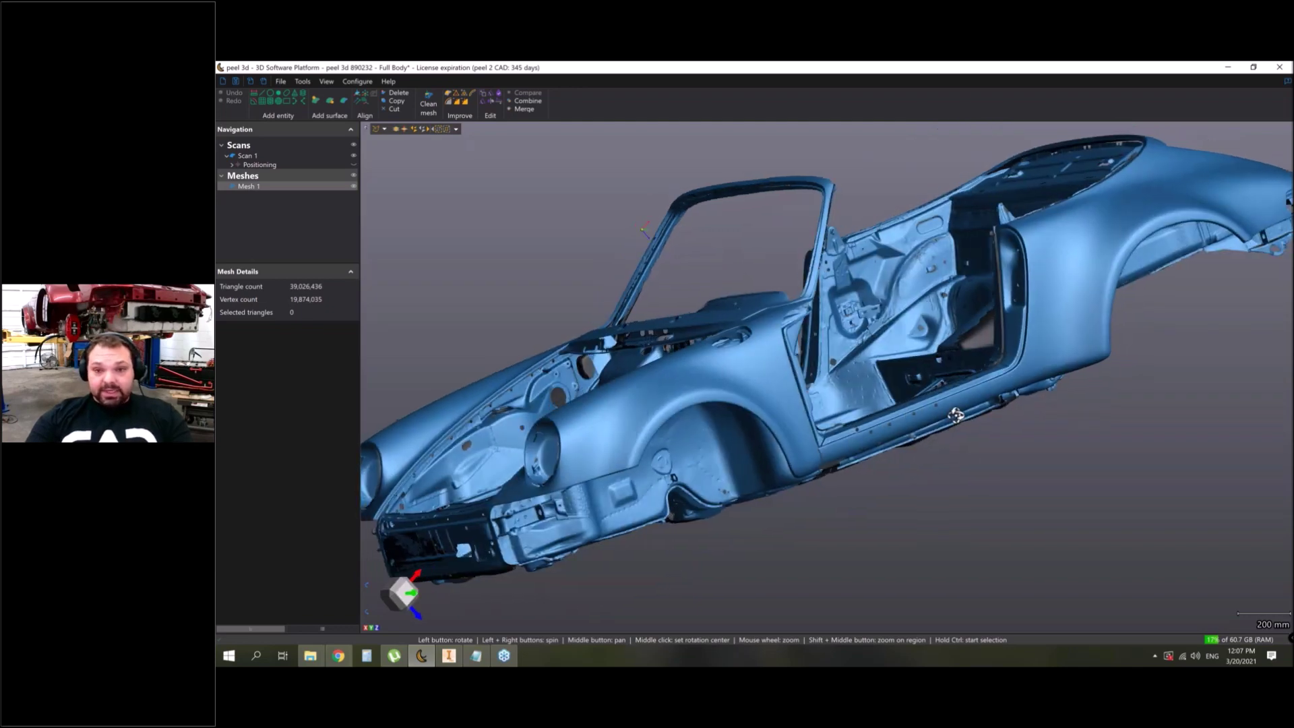
pyautogui.scroll(-5, 957, 418)
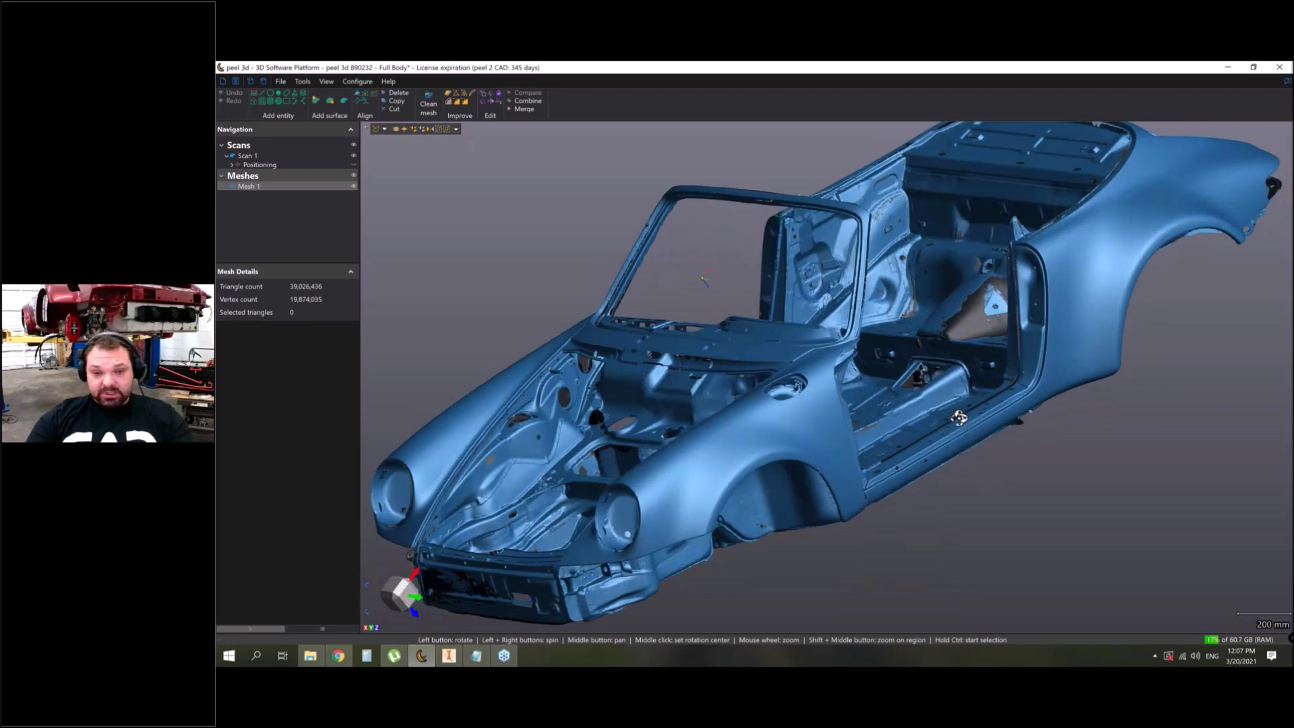
pyautogui.scroll(-2, 964, 418)
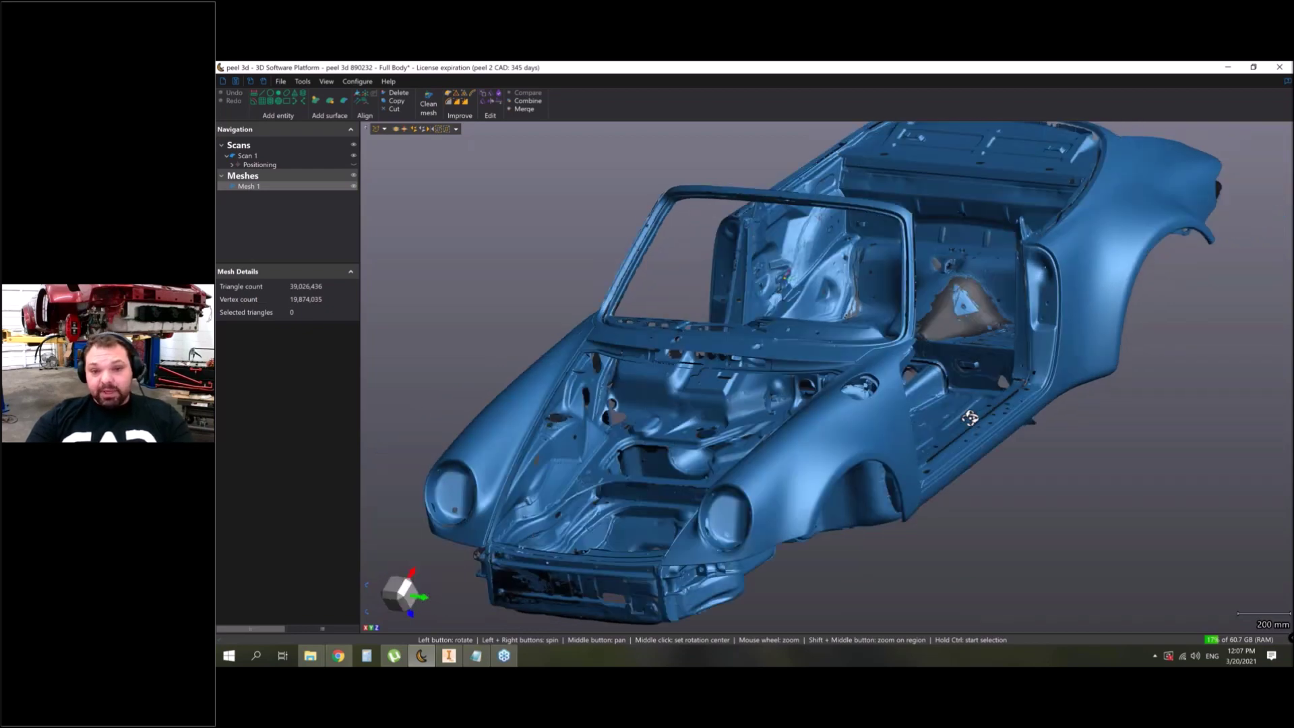
# Examine the body mesh's side sill, wheel arches and front trunk area, and the rear underside around the engine bay
pyautogui.moveTo(970, 418); pyautogui.dragTo(717, 155)
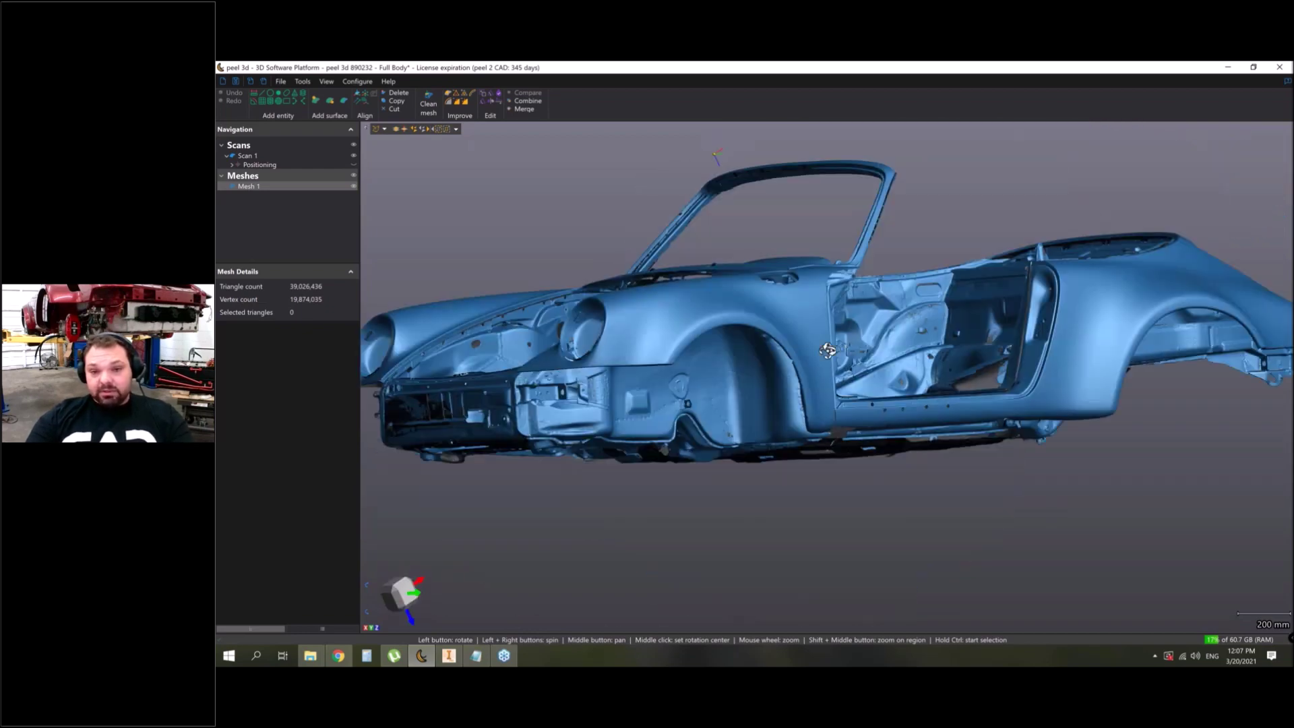
pyautogui.moveTo(828, 351); pyautogui.dragTo(806, 389)
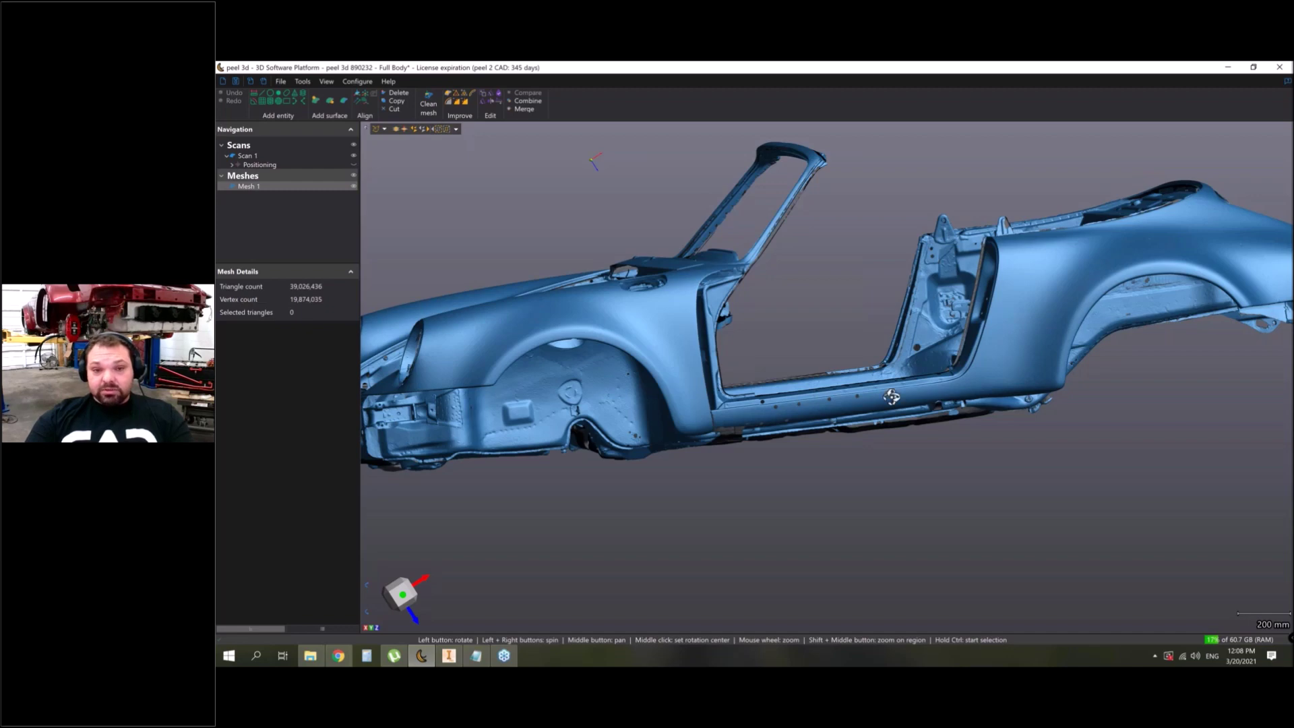
pyautogui.moveTo(891, 396); pyautogui.dragTo(907, 395)
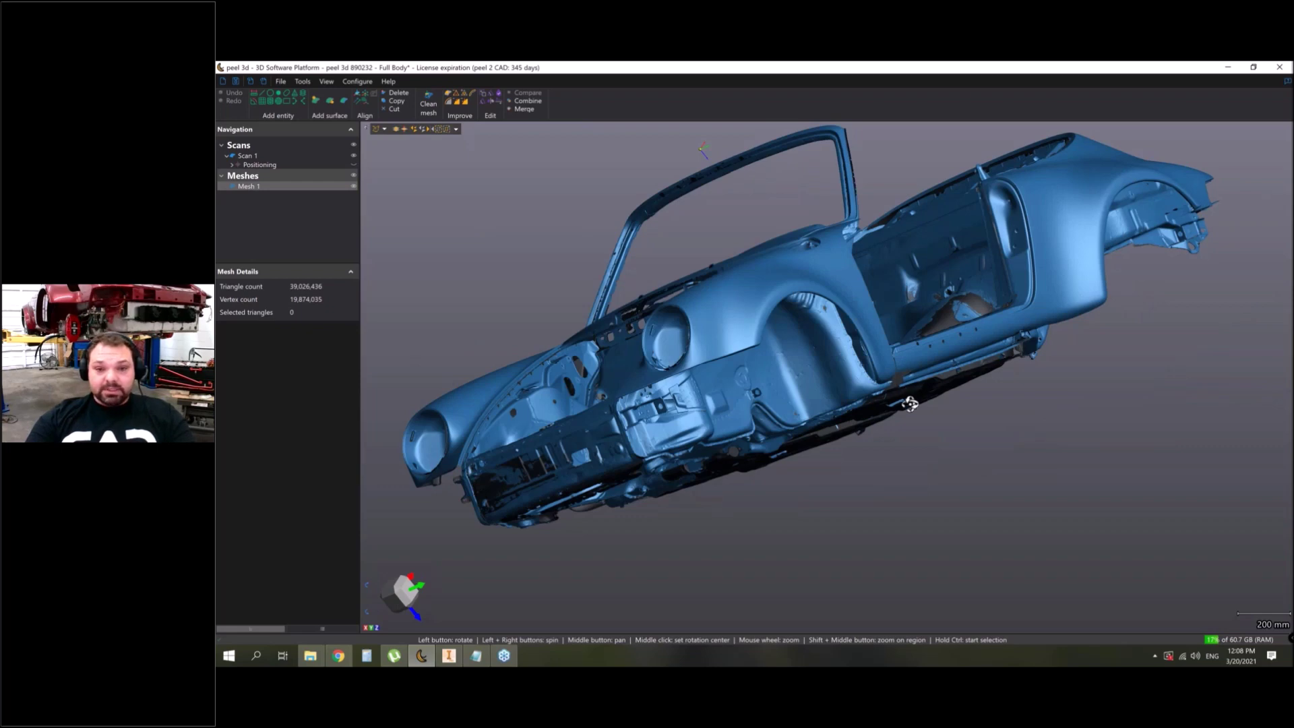
pyautogui.moveTo(909, 404); pyautogui.dragTo(847, 407)
pyautogui.moveTo(846, 407); pyautogui.dragTo(867, 377, button='middle')
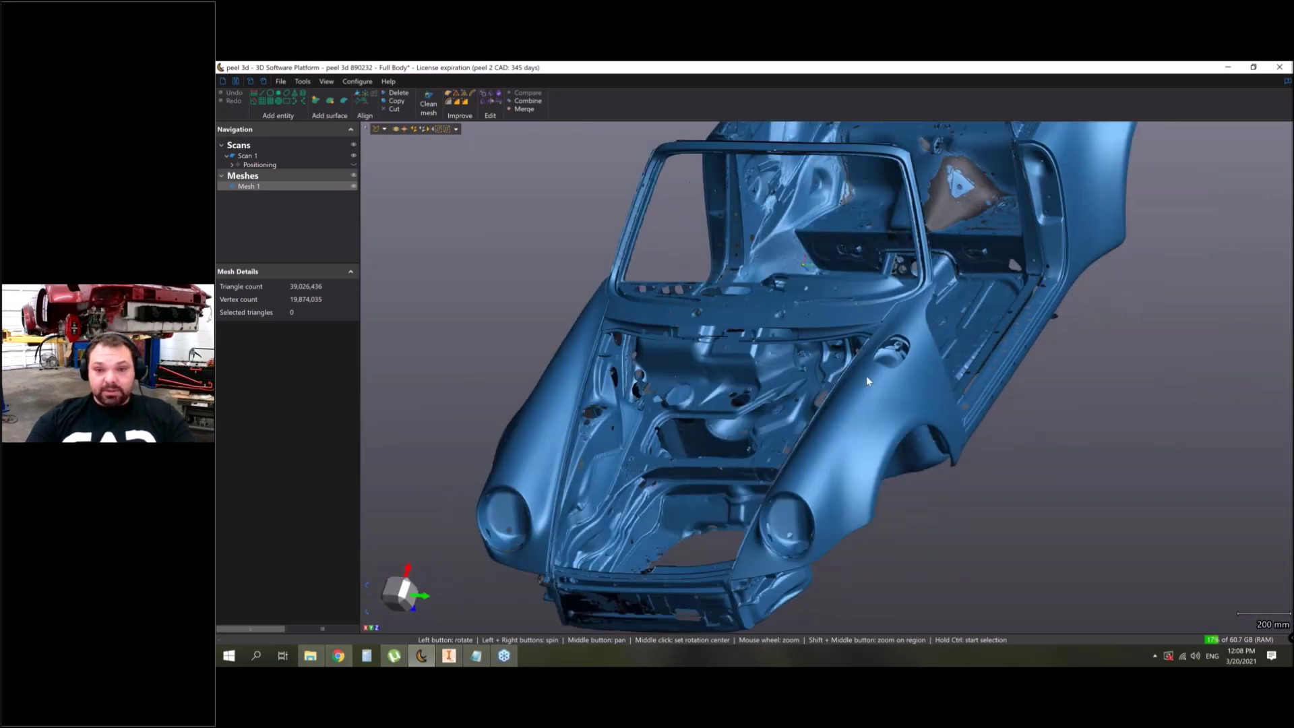
pyautogui.moveTo(868, 381); pyautogui.dragTo(663, 351)
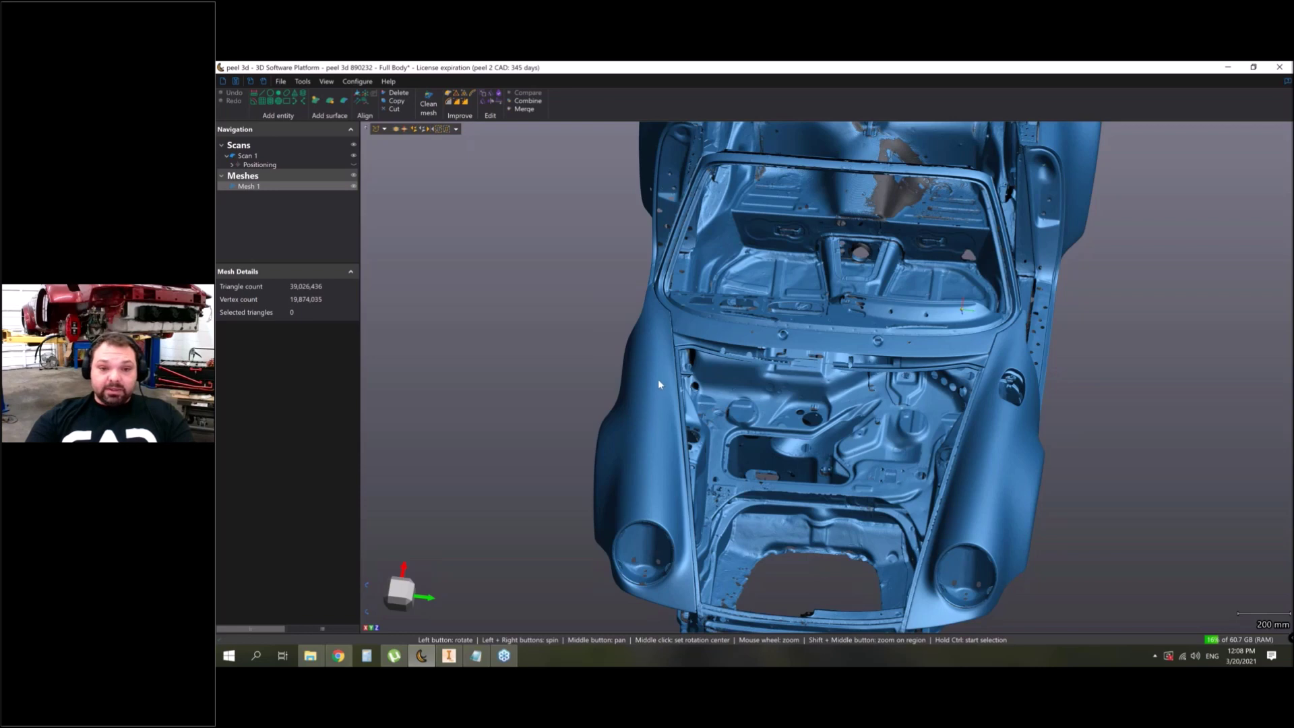
pyautogui.moveTo(815, 430); pyautogui.dragTo(806, 432)
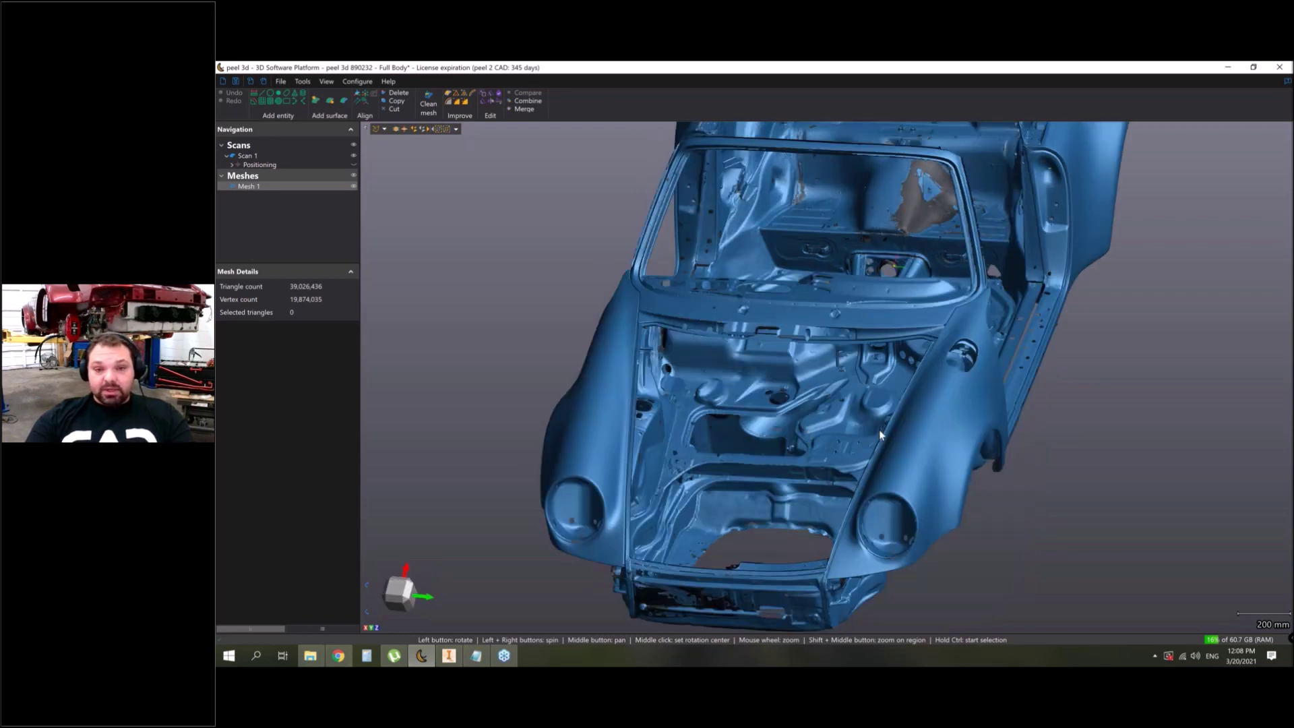
pyautogui.moveTo(878, 430); pyautogui.dragTo(922, 438)
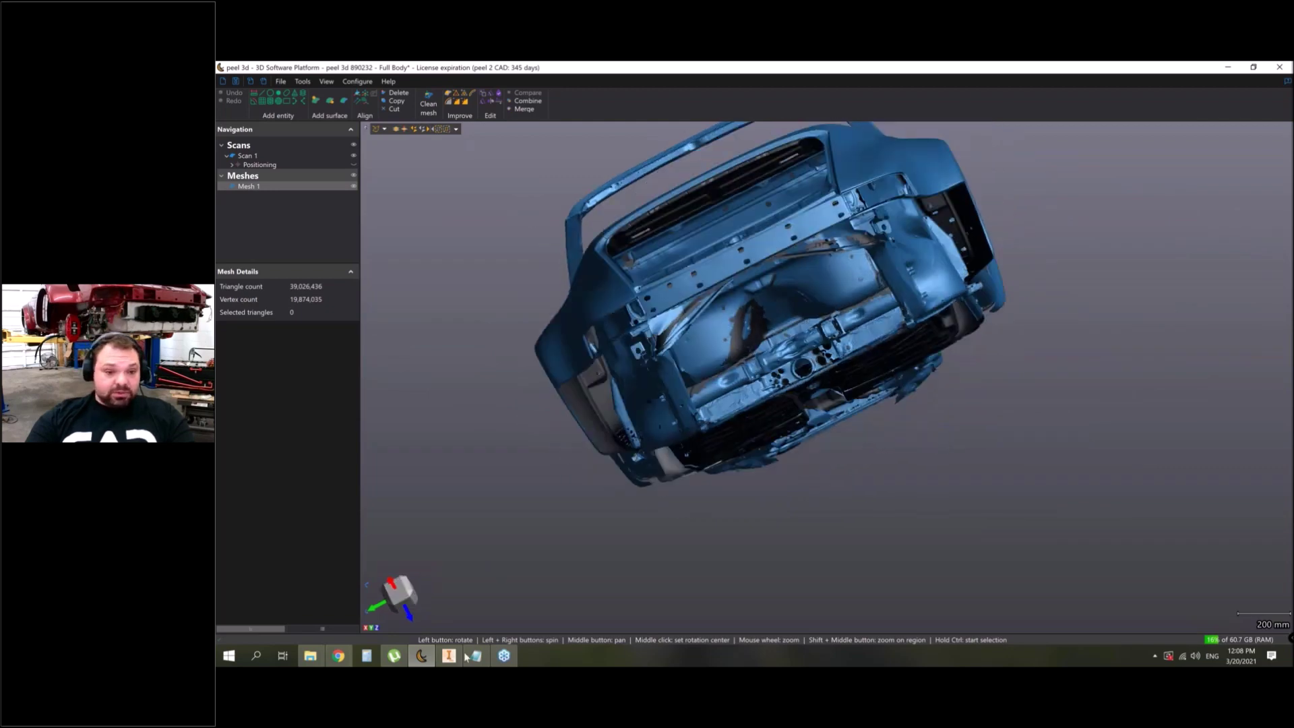
# Switch to Autodesk Inventor and bring up the Suspention 2gen.iam assembly
pyautogui.moveTo(455, 663)
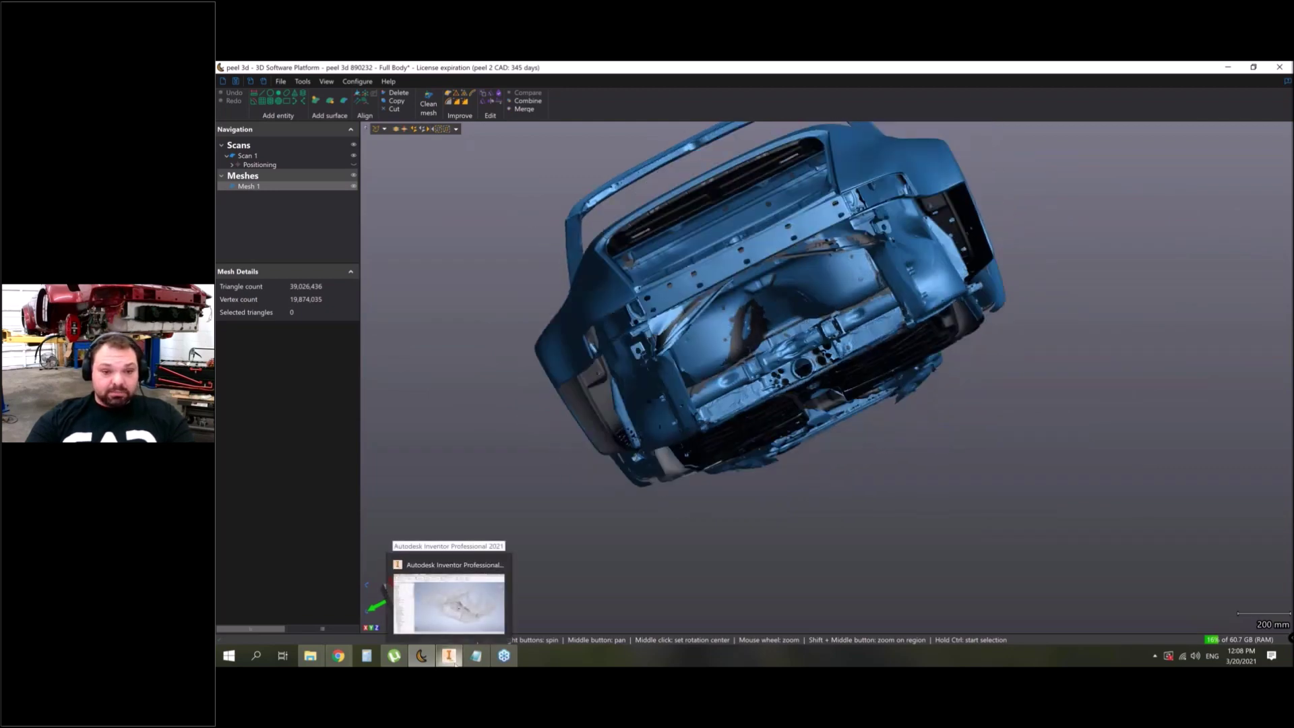
pyautogui.click(453, 659)
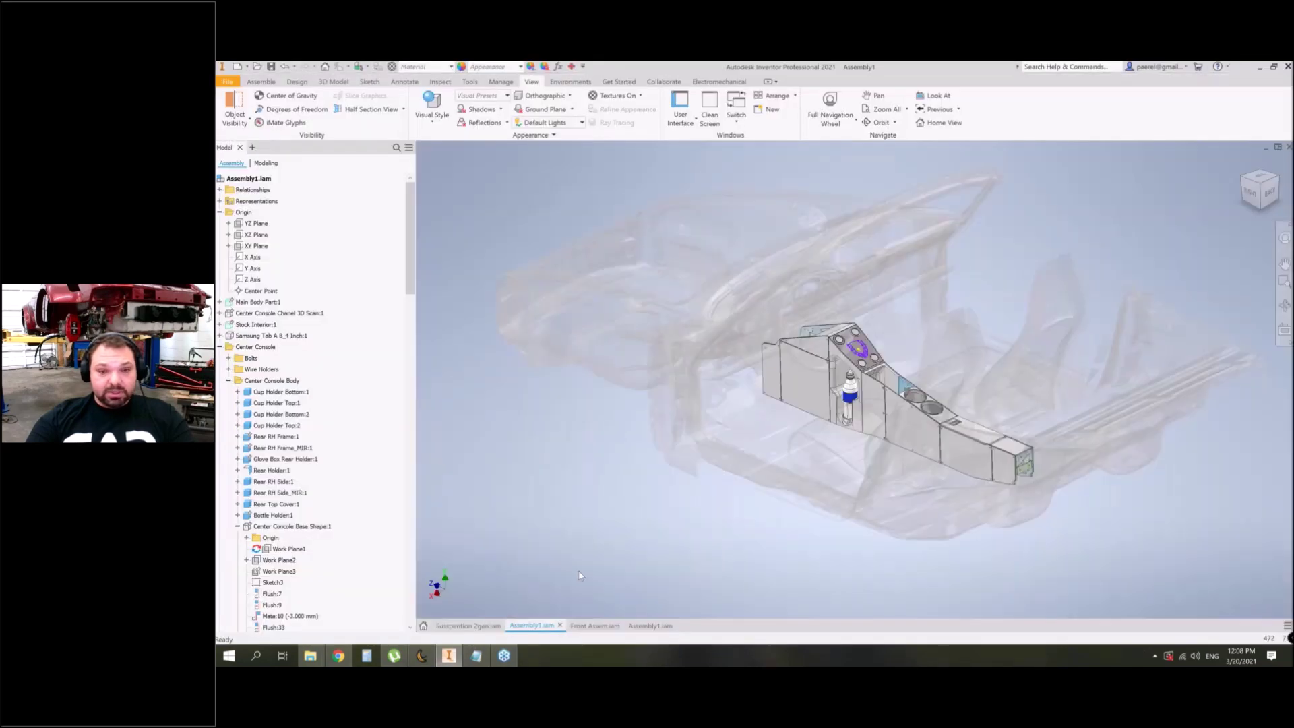
pyautogui.click(462, 624)
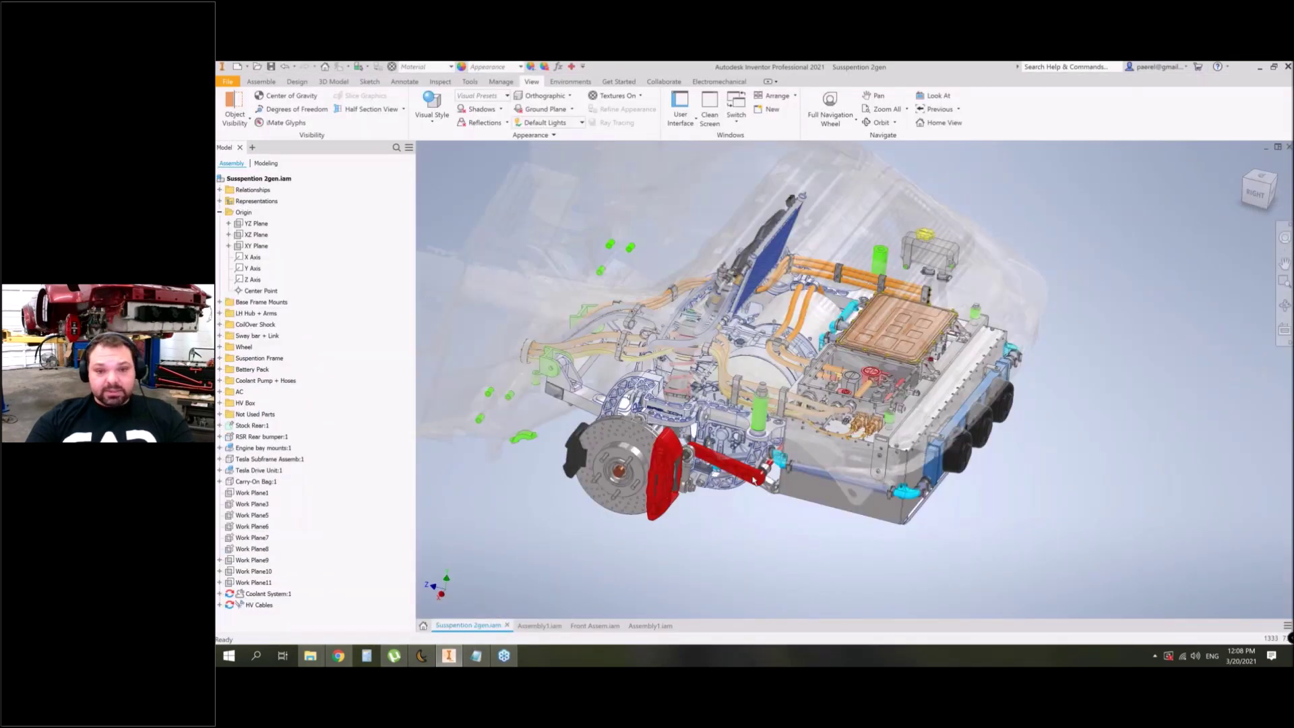
# Examine the rear suspension, brake disc and Tesla drive unit inside the body scan from below and from the side
pyautogui.scroll(-3, 754, 479)
pyautogui.scroll(5, 753, 478)
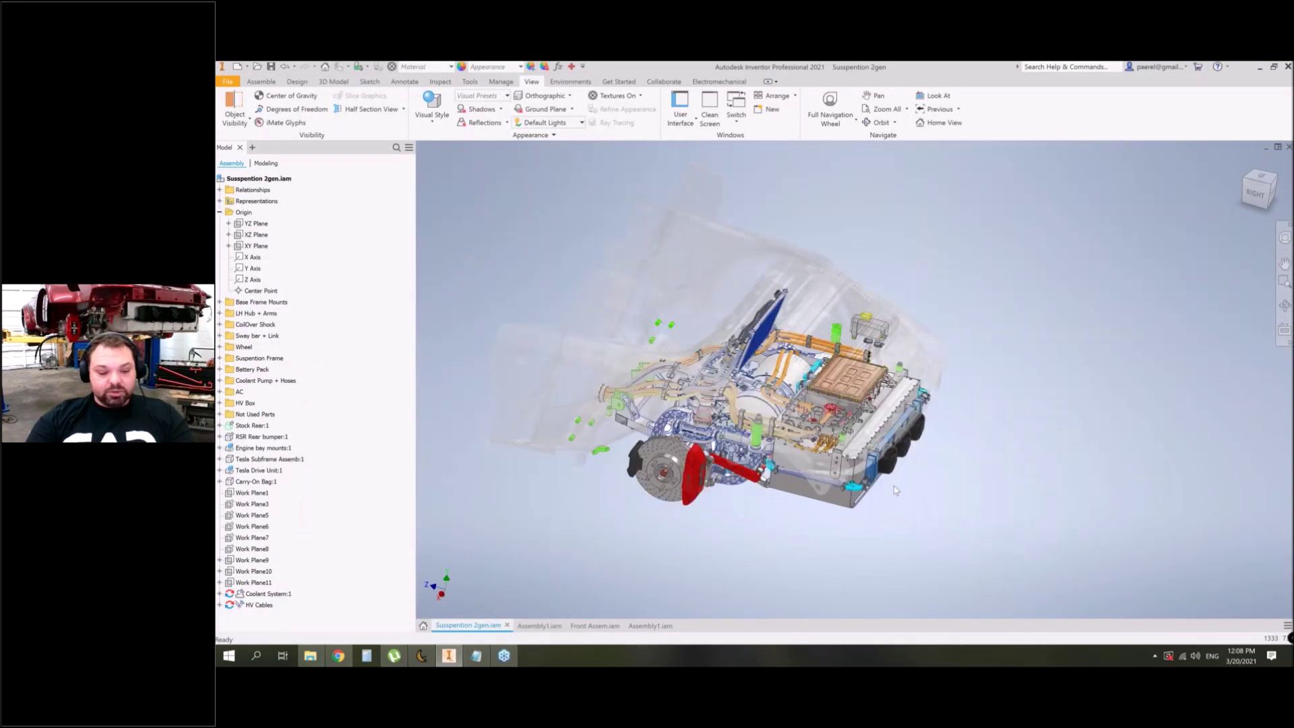
pyautogui.keyDown('shift'); pyautogui.moveTo(895, 483); pyautogui.dragTo(901, 397, button='middle'); pyautogui.keyUp('shift')
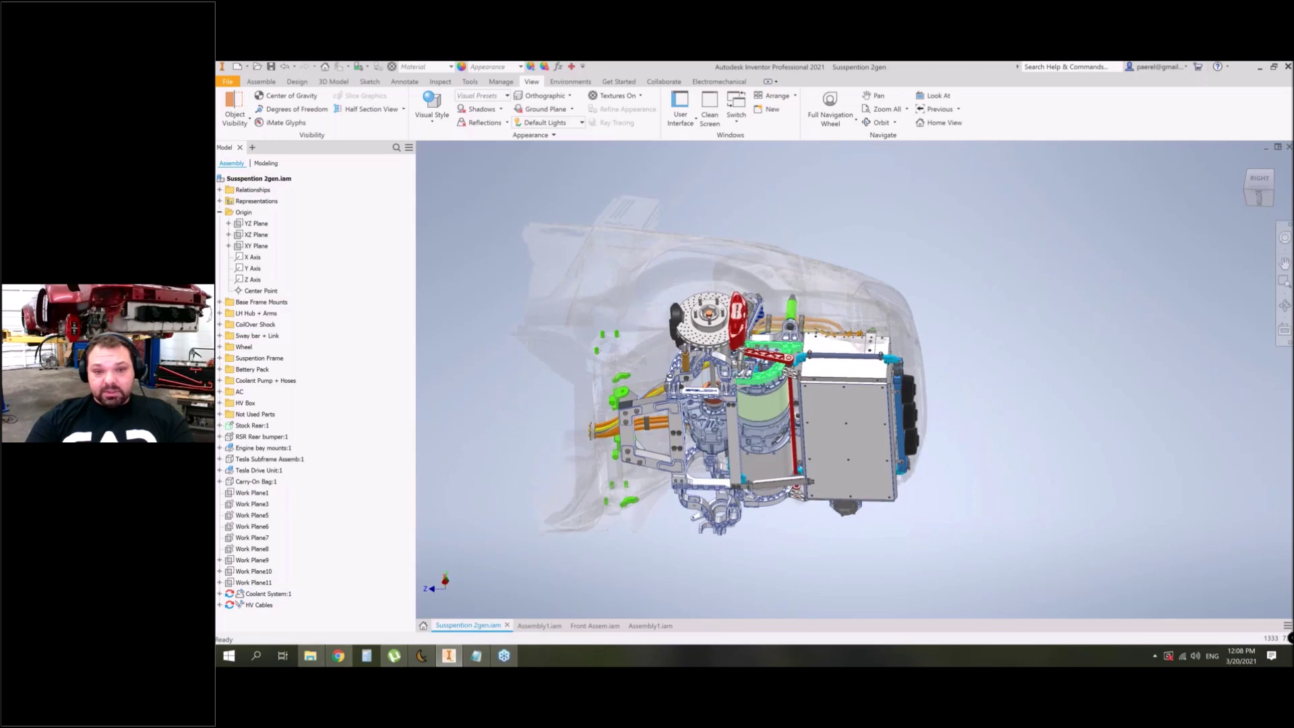
pyautogui.scroll(-3, 645, 381)
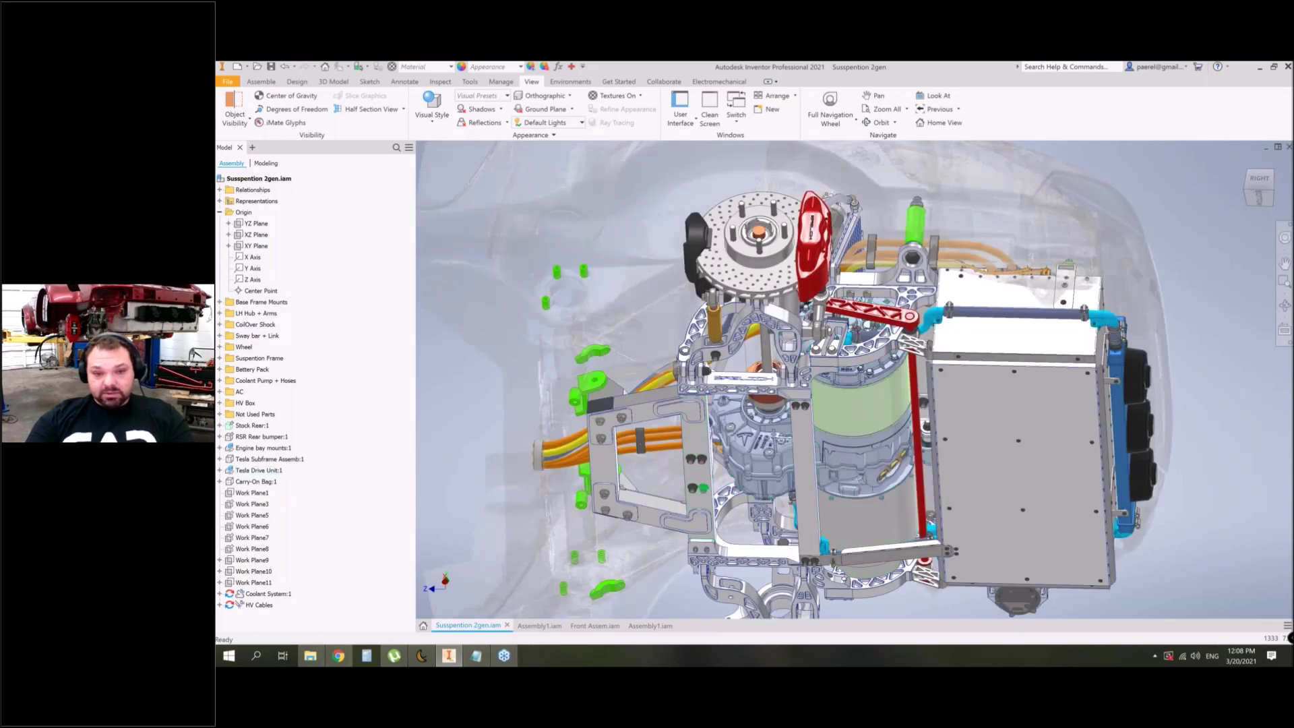
pyautogui.click(891, 446)
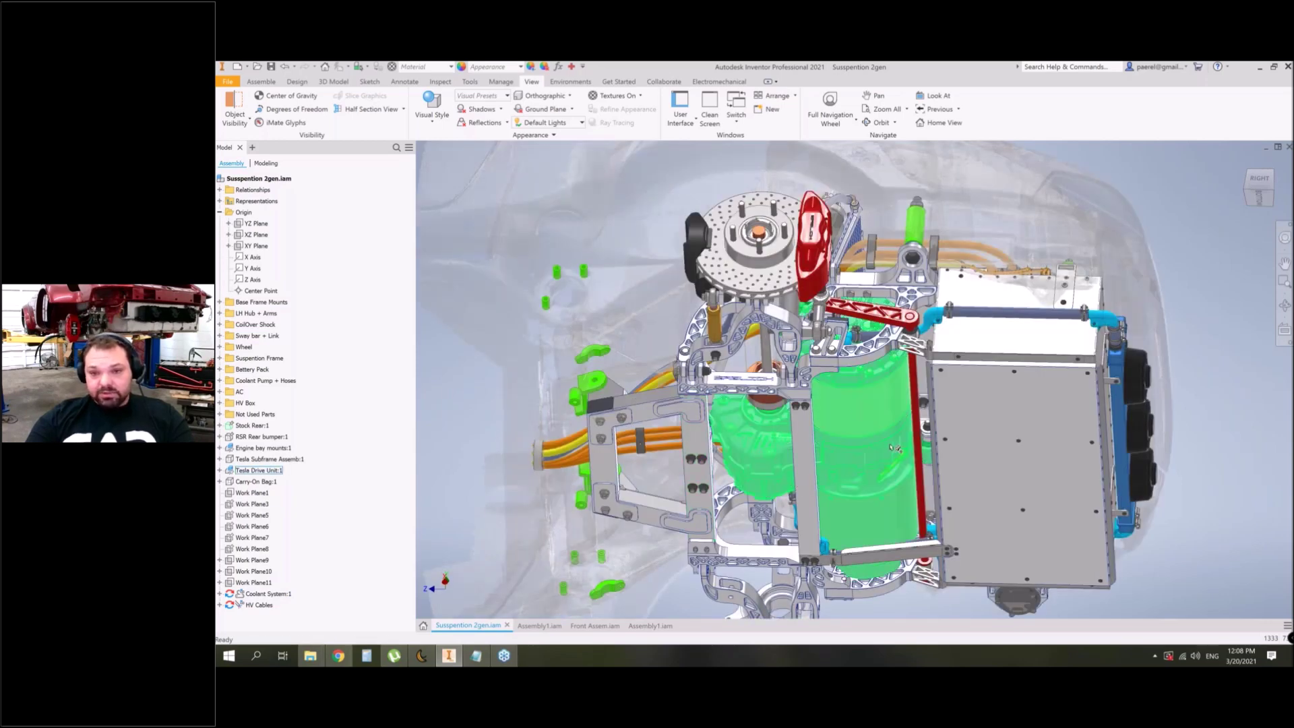
pyautogui.press('F4')
pyautogui.keyDown('shift'); pyautogui.moveTo(886, 450); pyautogui.dragTo(964, 579, button='middle'); pyautogui.keyUp('shift')
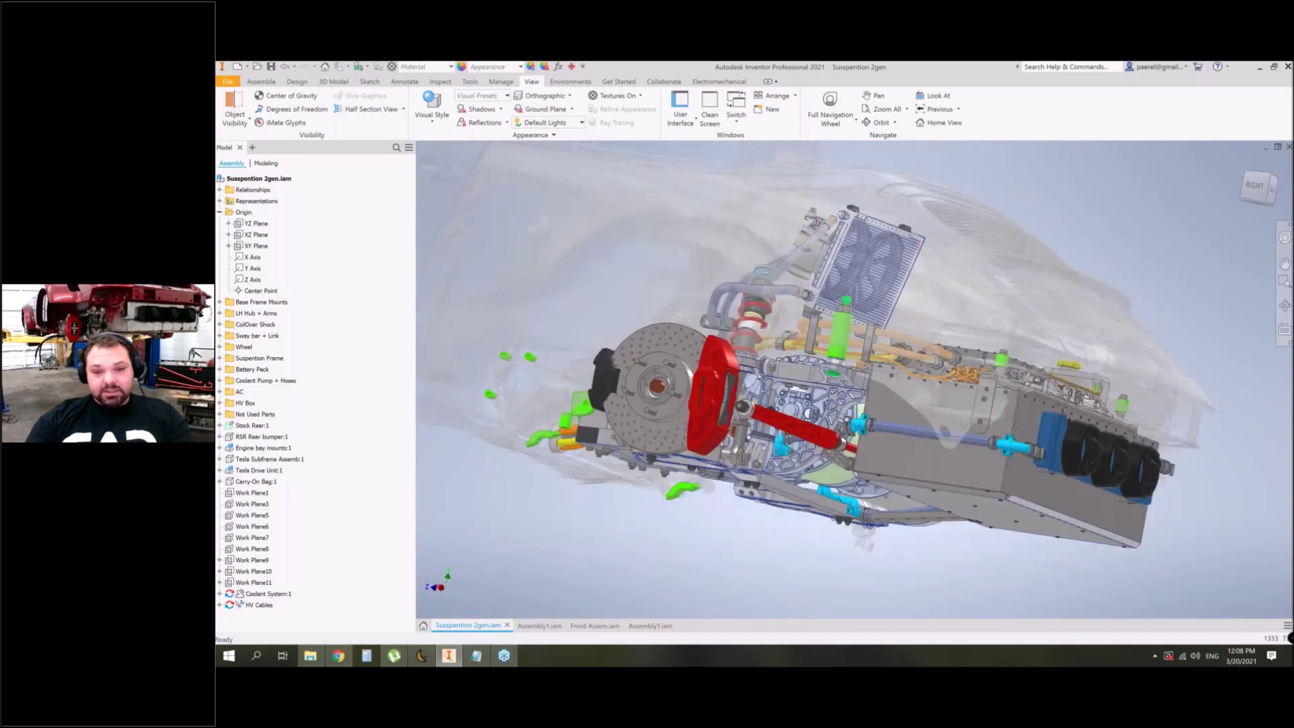
pyautogui.keyDown('shift'); pyautogui.moveTo(896, 431); pyautogui.dragTo(822, 422, button='middle'); pyautogui.keyUp('shift')
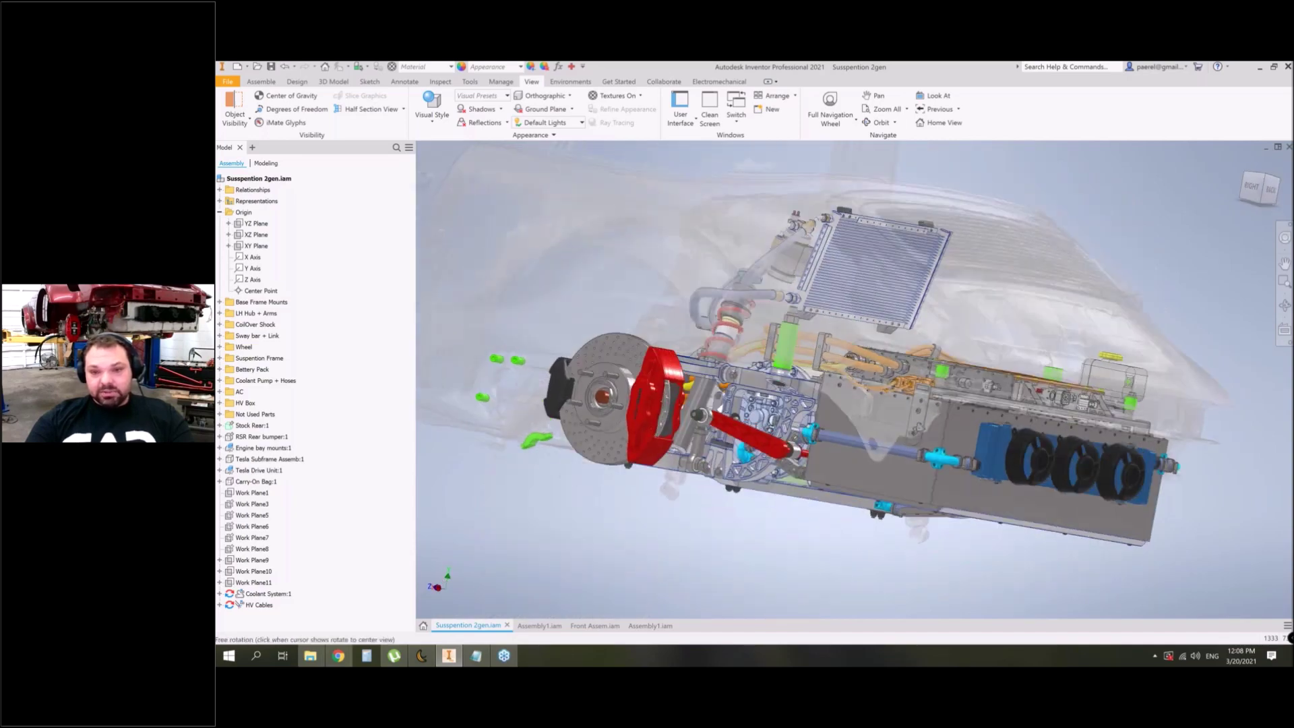
# Examine the battery pack, its three cooling fans, the radiator and the suspension arms from the left side and the back
pyautogui.moveTo(687, 310); pyautogui.dragTo(758, 396)
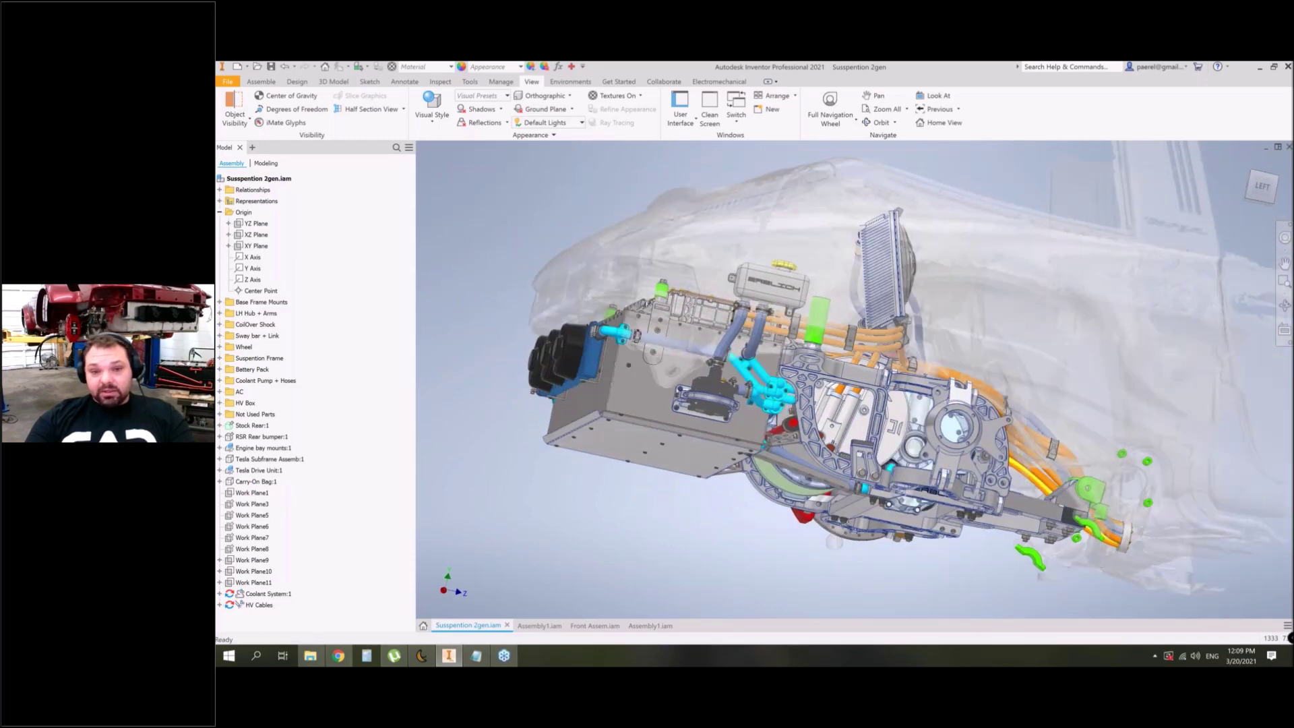
pyautogui.keyDown('shift'); pyautogui.moveTo(758, 396); pyautogui.dragTo(806, 391, button='middle'); pyautogui.keyUp('shift')
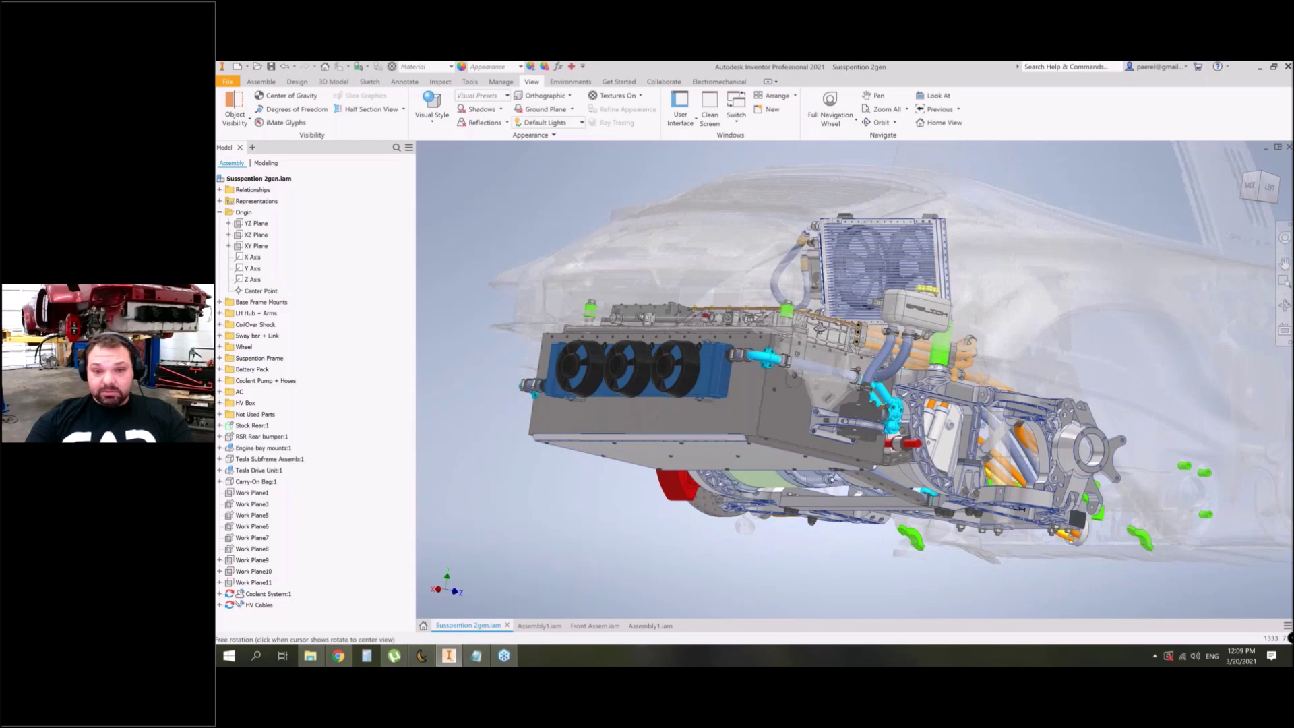
pyautogui.keyDown('shift'); pyautogui.moveTo(820, 328); pyautogui.dragTo(907, 339, button='middle'); pyautogui.keyUp('shift')
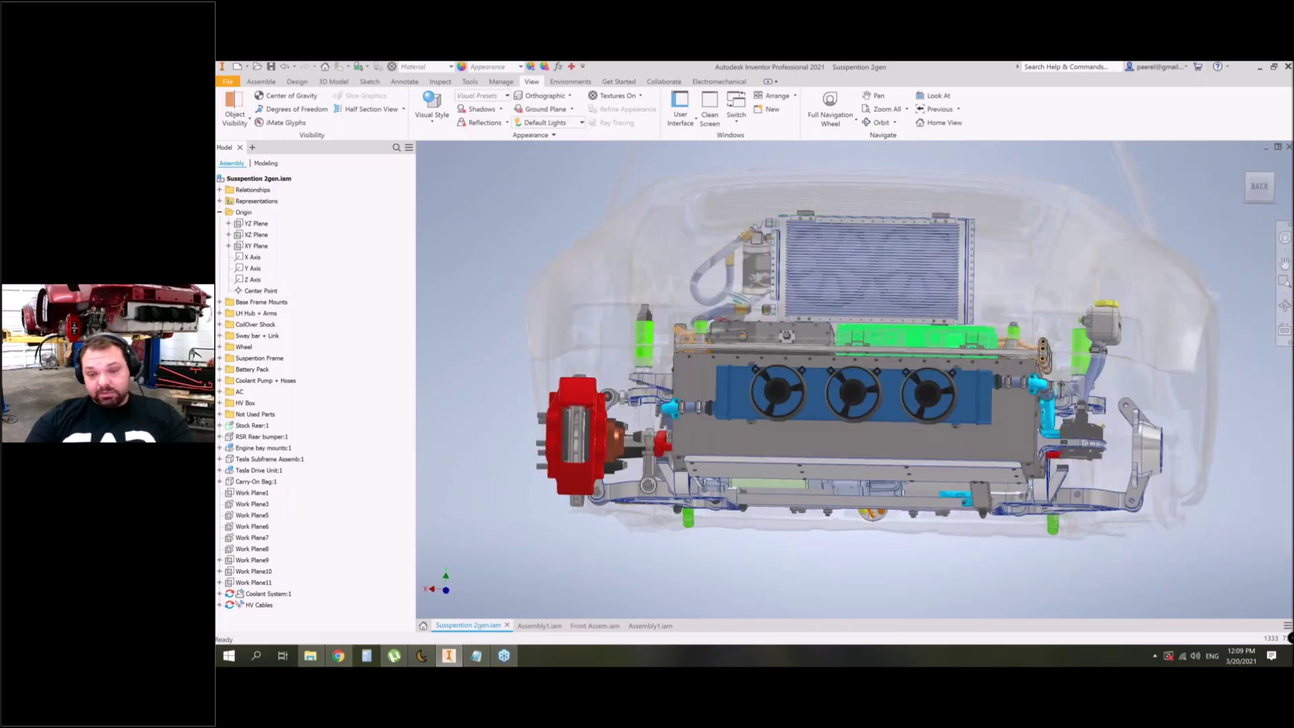
pyautogui.keyDown('shift'); pyautogui.moveTo(846, 328); pyautogui.dragTo(862, 297, button='middle'); pyautogui.keyUp('shift')
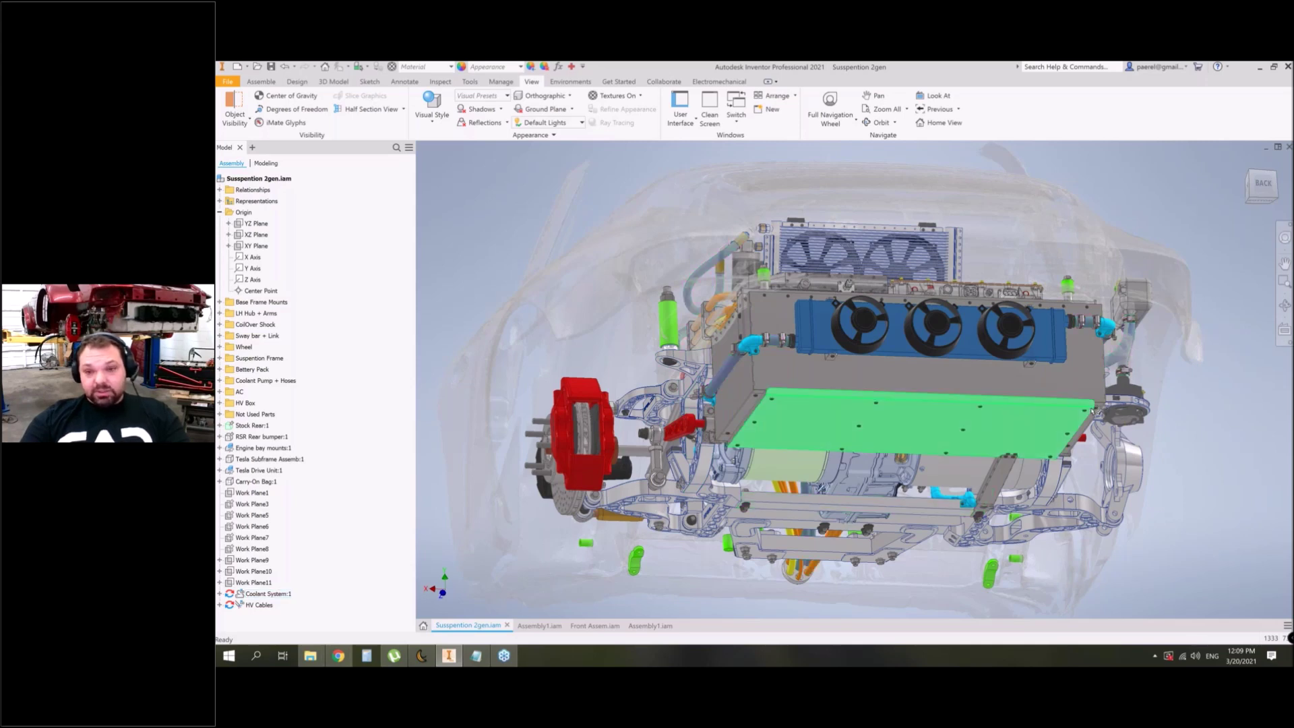
pyautogui.moveTo(1092, 411); pyautogui.dragTo(1046, 398, button='middle')
pyautogui.click(1093, 403)
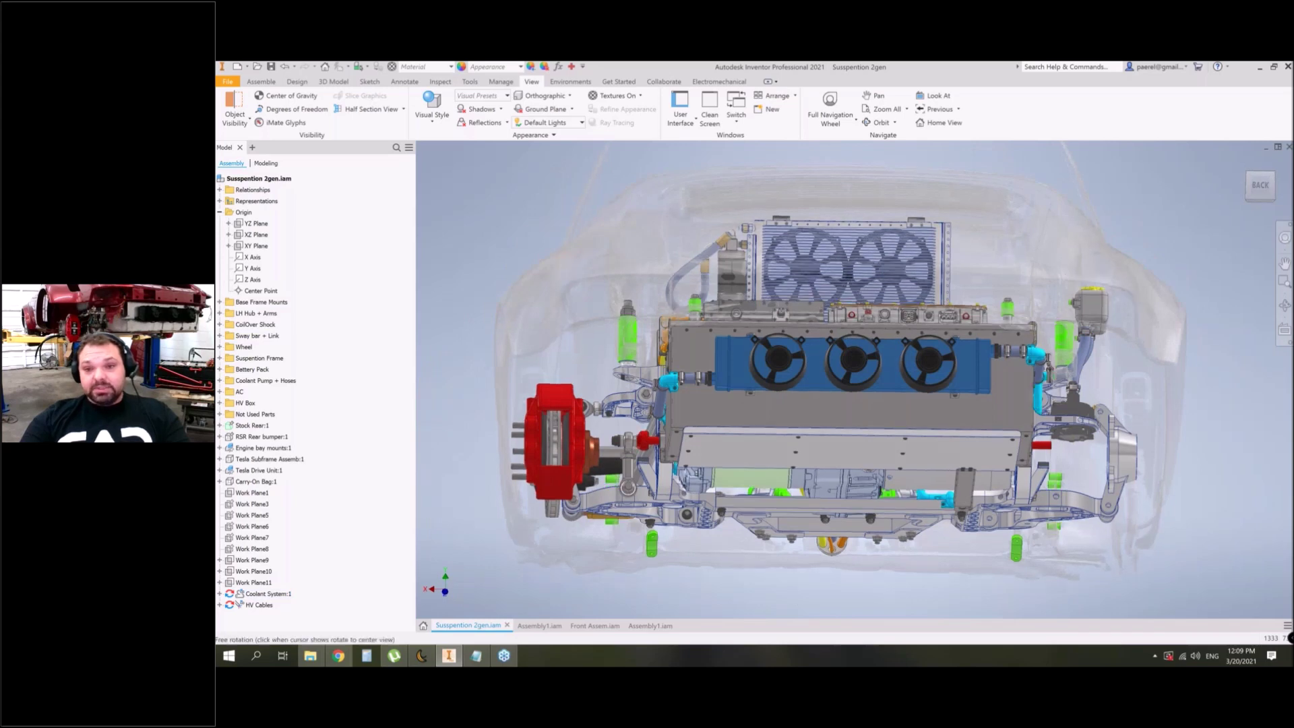
pyautogui.keyDown('shift'); pyautogui.moveTo(1048, 261); pyautogui.dragTo(961, 286, button='middle'); pyautogui.keyUp('shift')
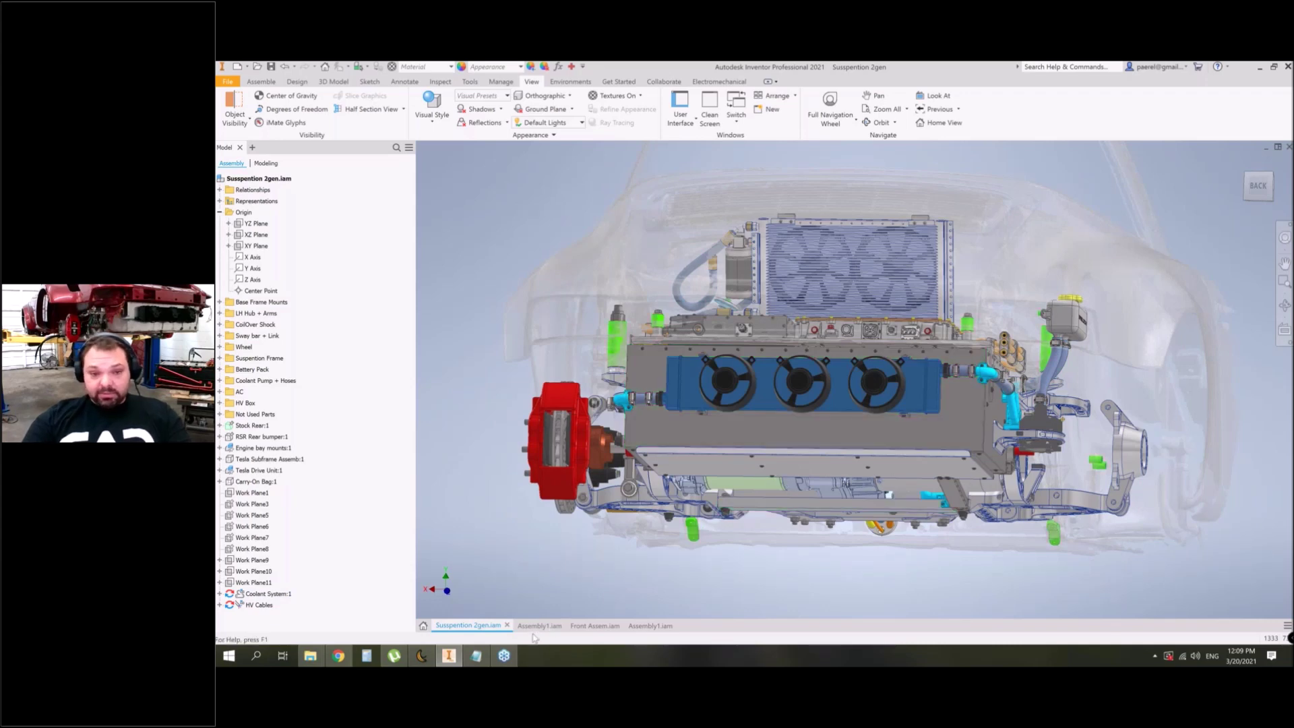
# Bring up the first Assembly1.iam and examine the center console inside the transparent interior scan from the side
pyautogui.moveTo(545, 628)
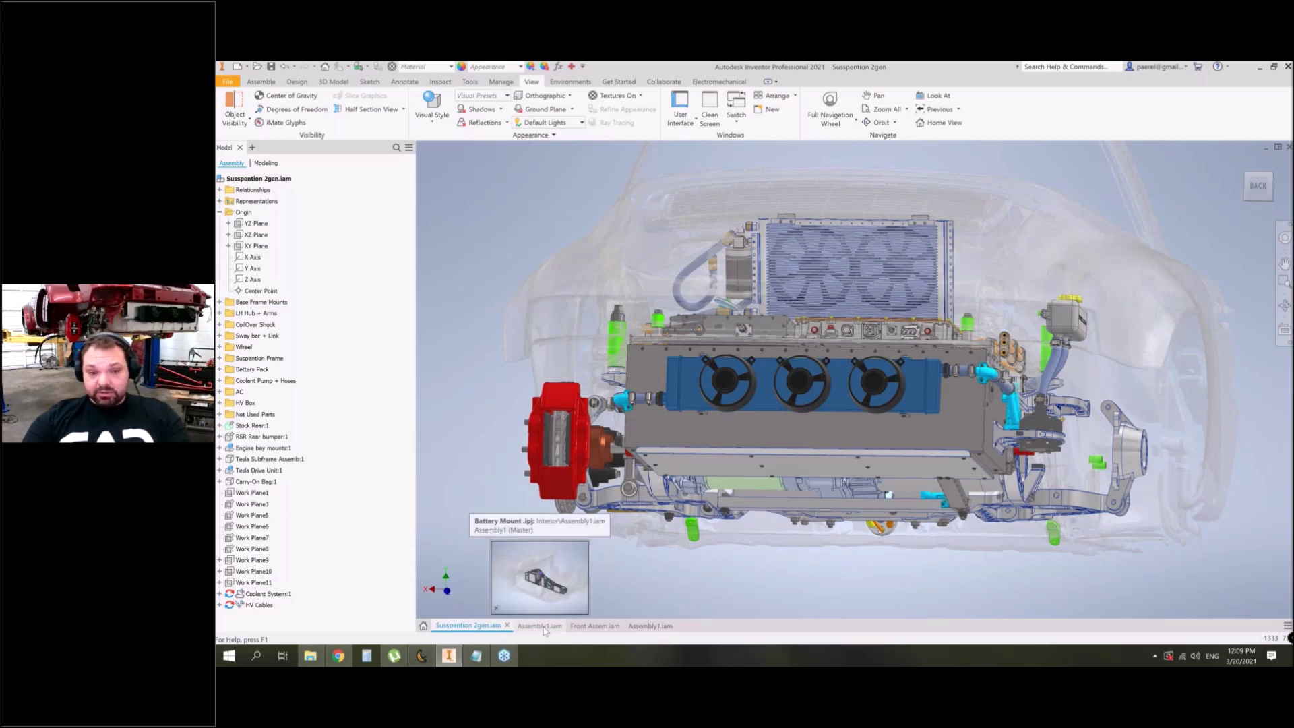
pyautogui.click(542, 626)
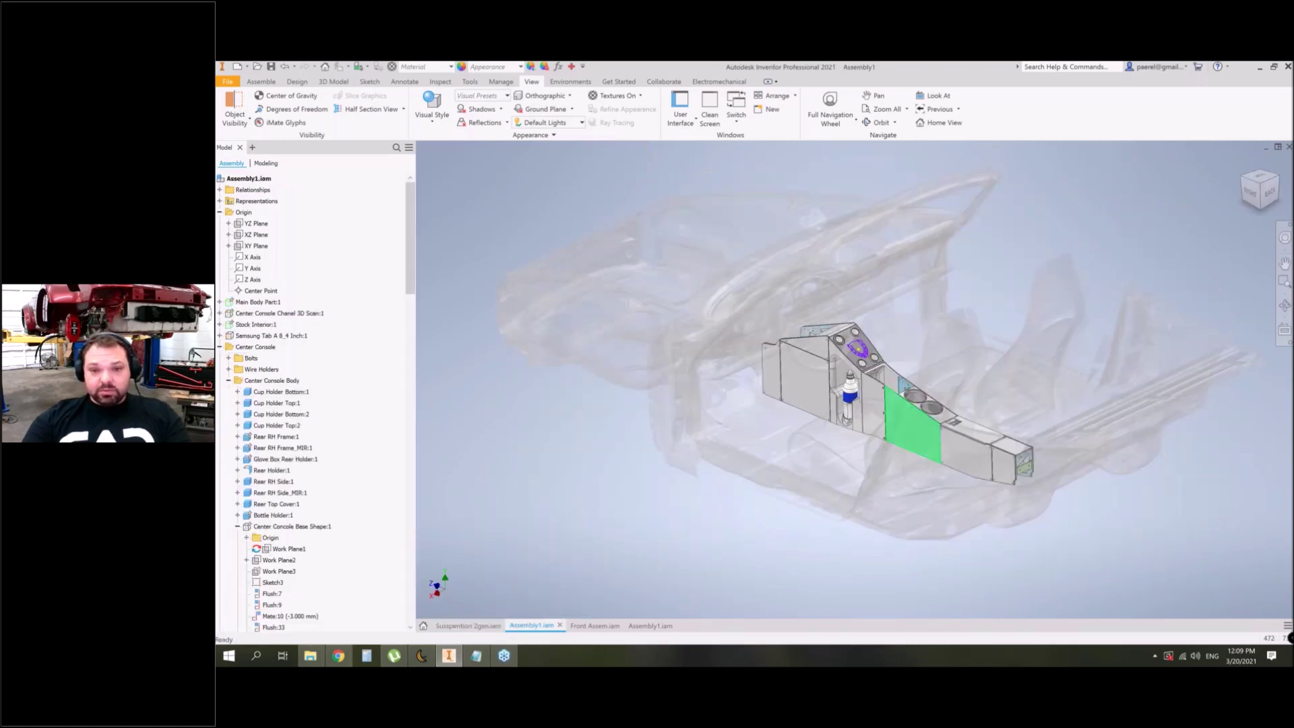
pyautogui.keyDown('shift'); pyautogui.moveTo(873, 377); pyautogui.dragTo(965, 447, button='middle'); pyautogui.keyUp('shift')
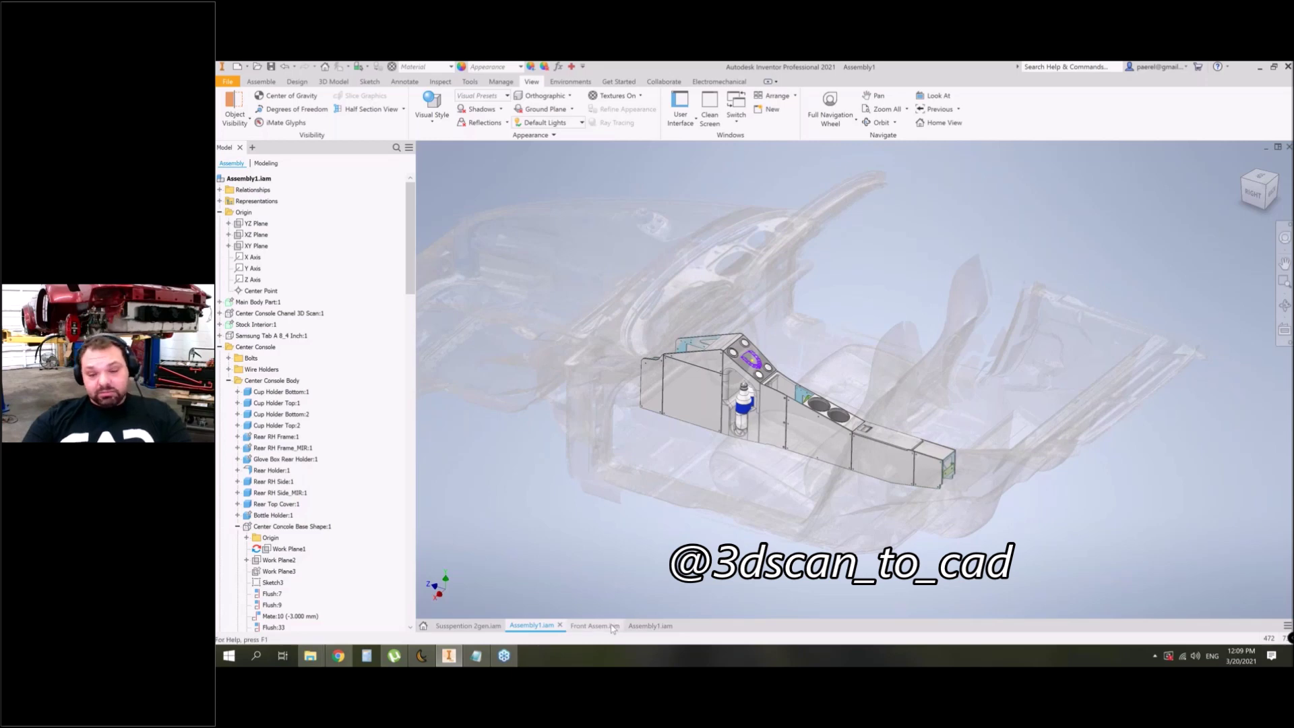
# Bring up Front Assem.iam and examine the front battery box, iBooster and steering parts within the front compartment scan
pyautogui.moveTo(613, 629)
pyautogui.click(591, 626)
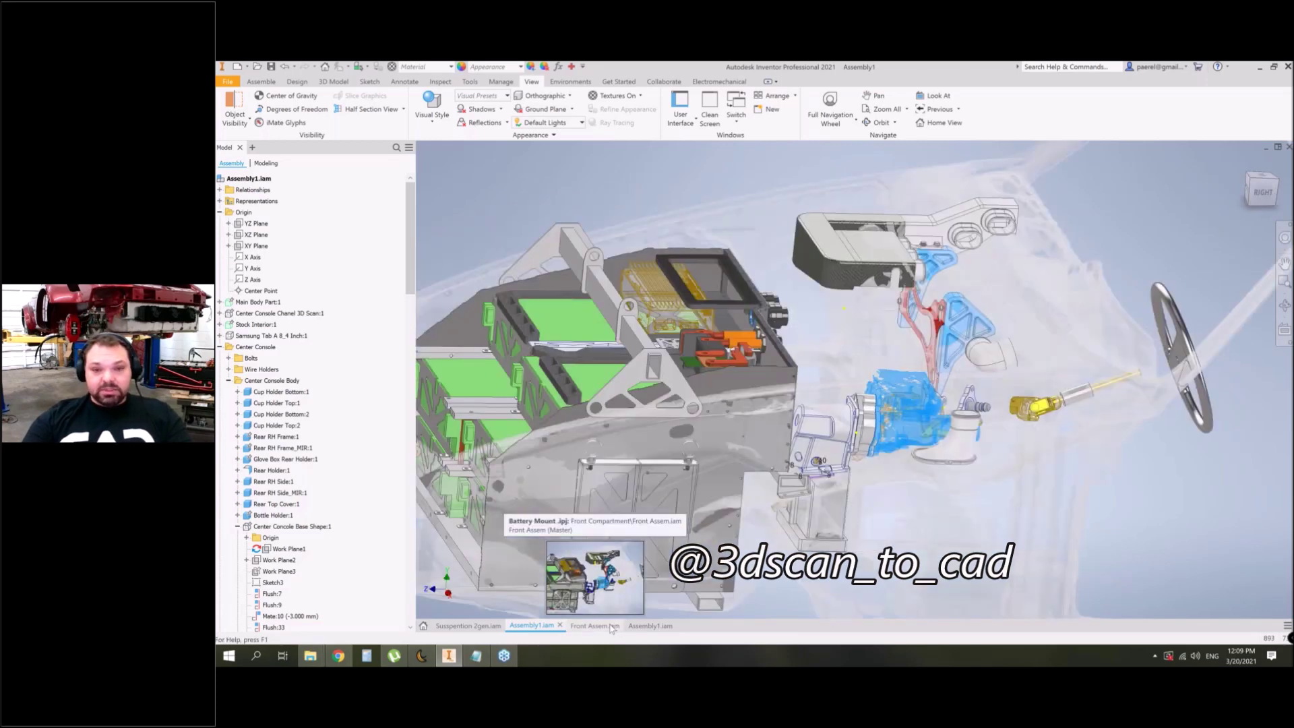
pyautogui.scroll(-5, 867, 433)
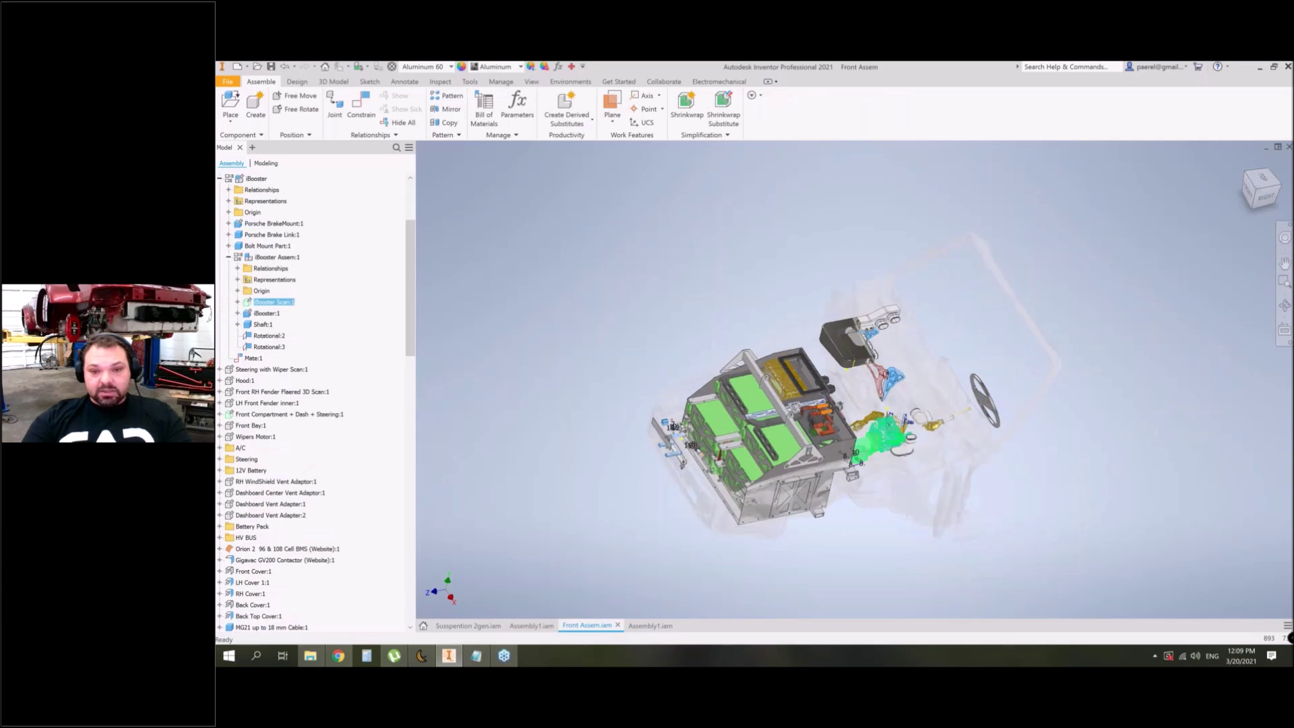
pyautogui.scroll(3, 898, 425)
pyautogui.scroll(-4, 898, 425)
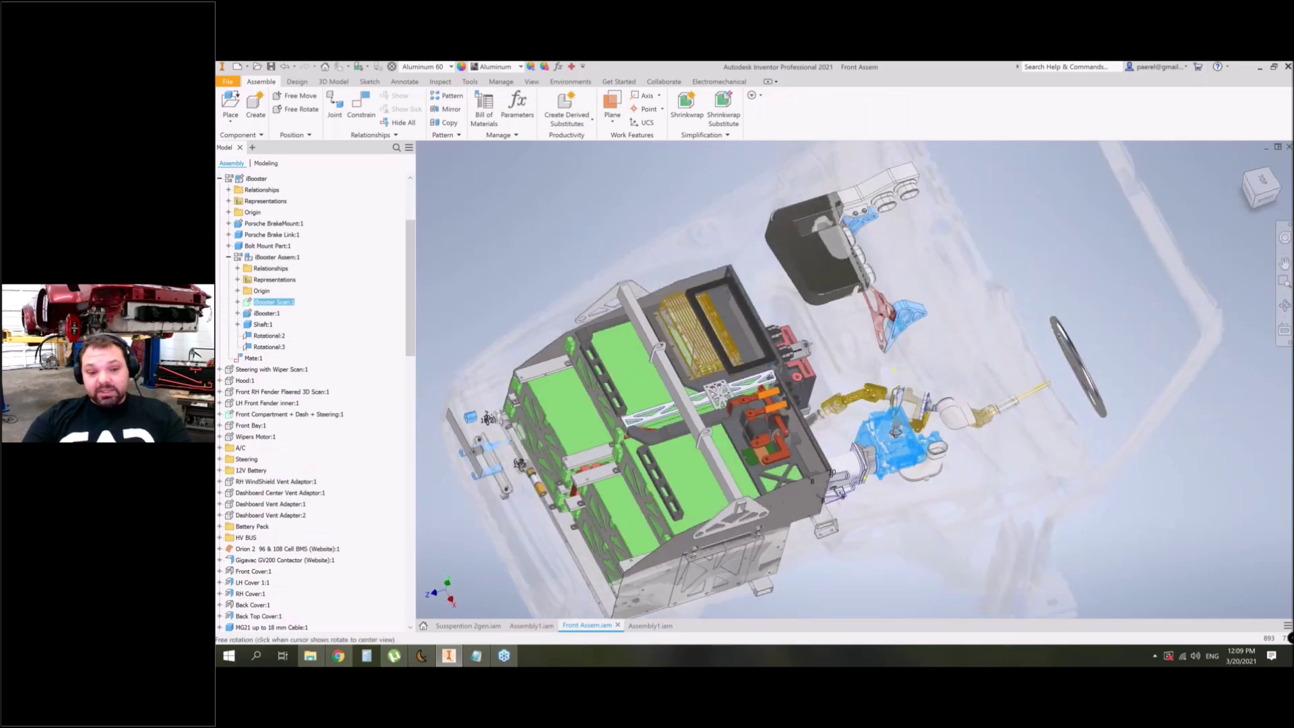
pyautogui.moveTo(922, 426)
pyautogui.mouseDown(button='middle')
pyautogui.moveTo(888, 411)
pyautogui.moveTo(962, 398)
pyautogui.moveTo(930, 431)
pyautogui.mouseUp(button='middle')
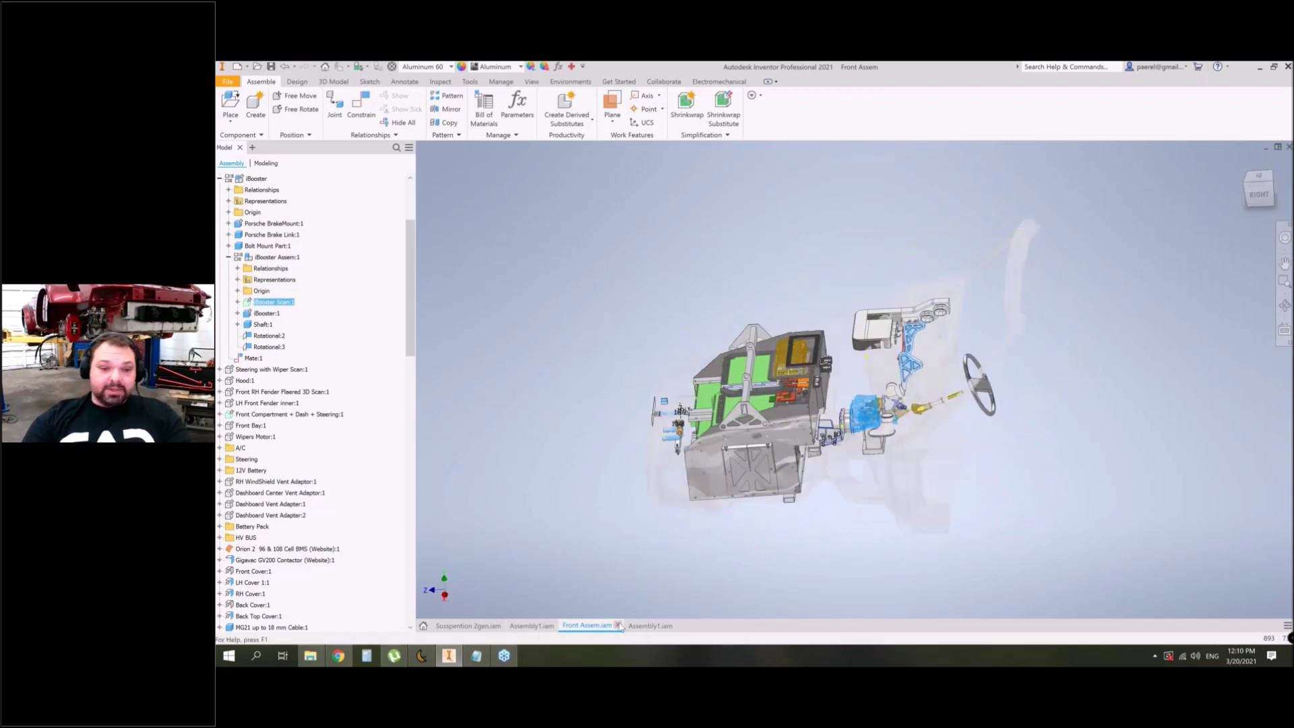
# Return to the center console assembly and examine its side panels, bottle holder and cup holders from the side and rear
pyautogui.click(517, 625)
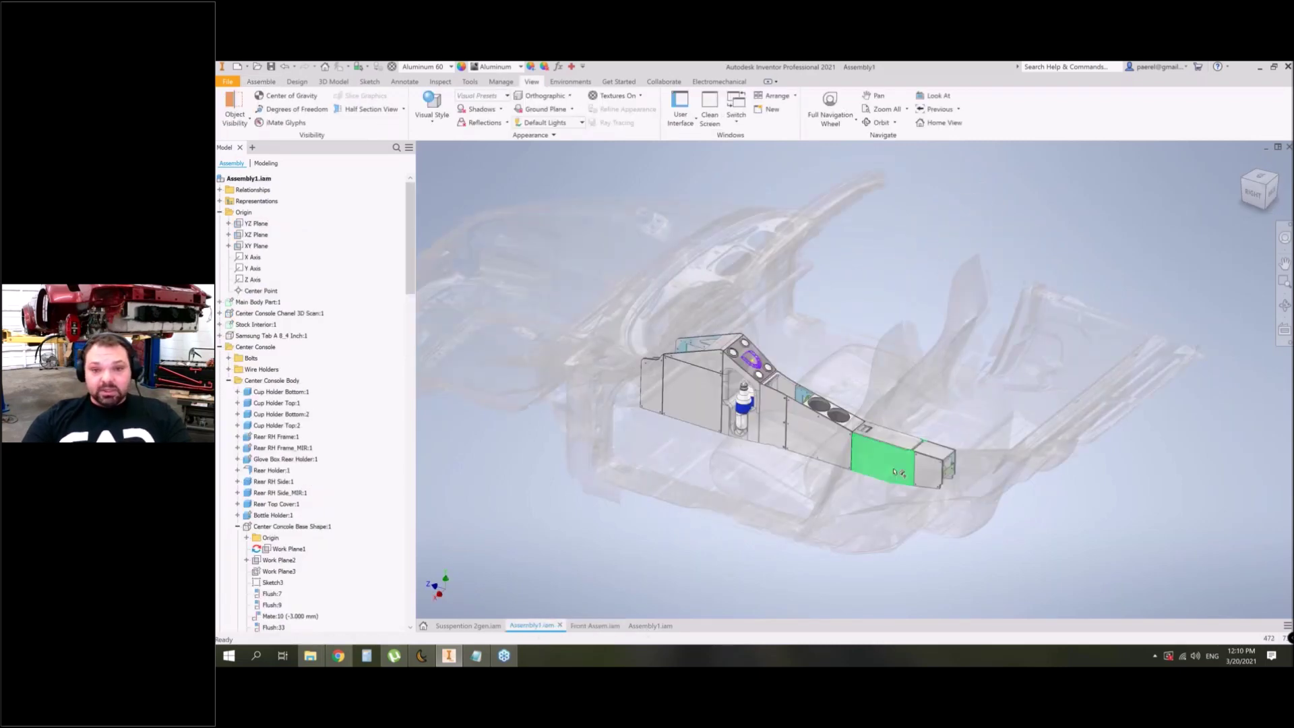
pyautogui.keyDown('shift'); pyautogui.moveTo(864, 375); pyautogui.dragTo(711, 342, button='middle'); pyautogui.keyUp('shift')
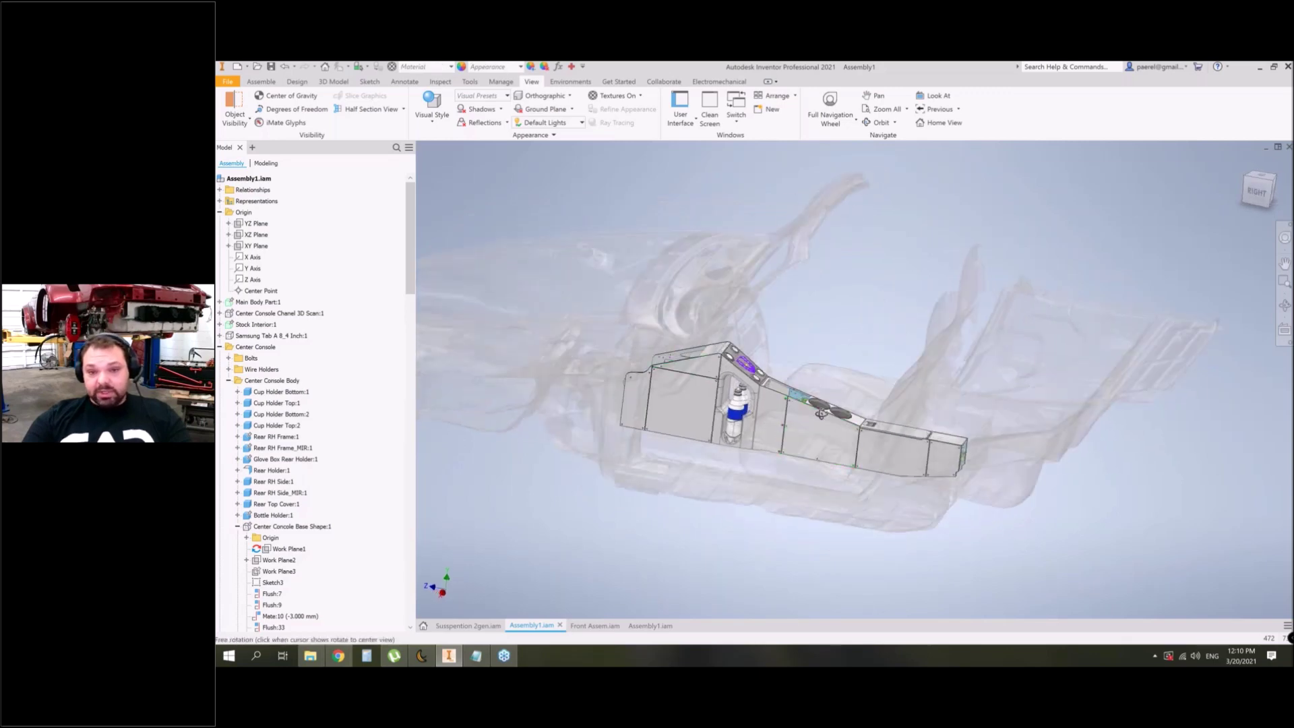
pyautogui.keyDown('shift'); pyautogui.moveTo(888, 447); pyautogui.dragTo(815, 417, button='middle'); pyautogui.keyUp('shift')
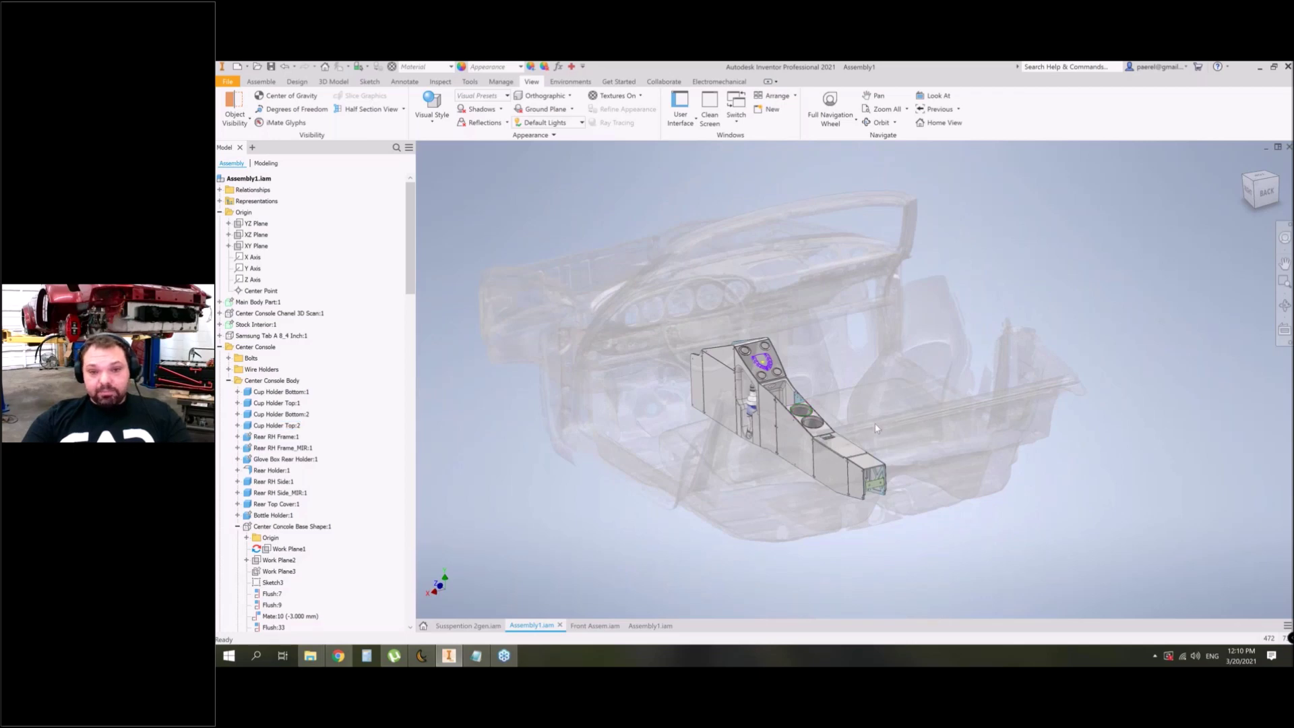
pyautogui.moveTo(875, 413); pyautogui.dragTo(881, 408, button='middle')
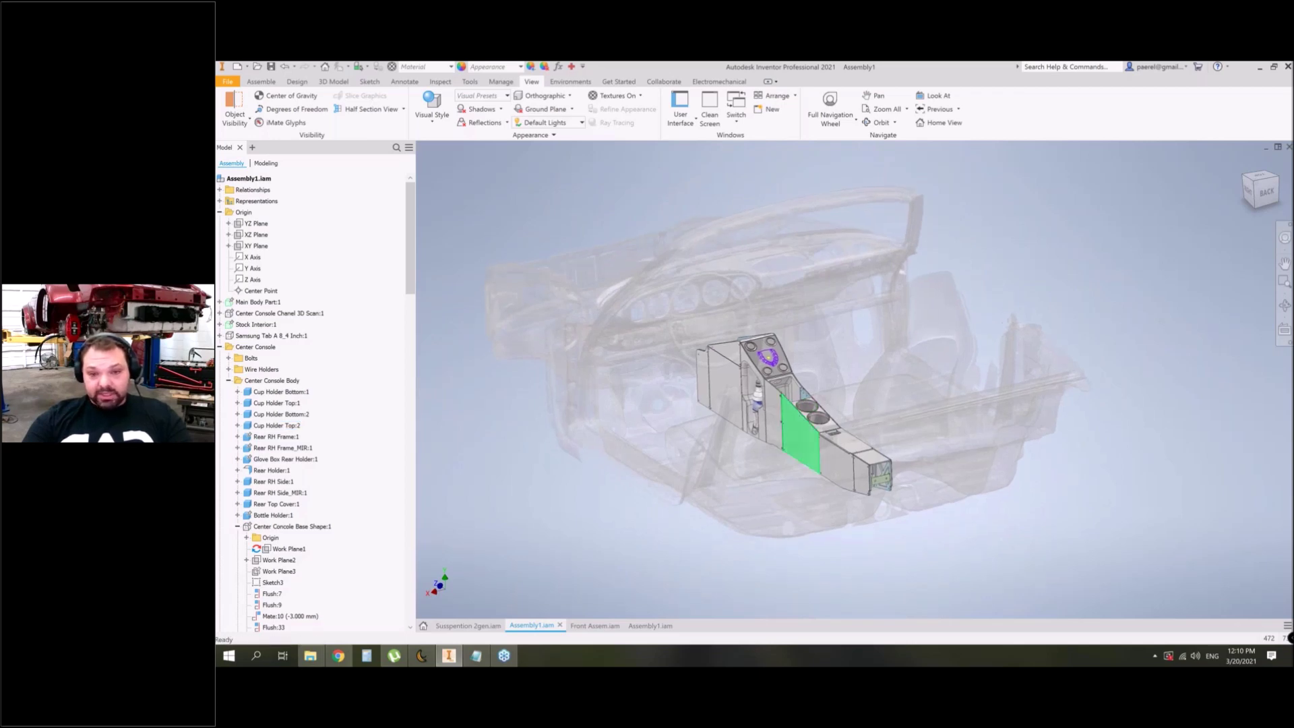
# Bring up the front brake assembly and examine the red caliper, rotor and wheel hub from both sides
pyautogui.click(646, 627)
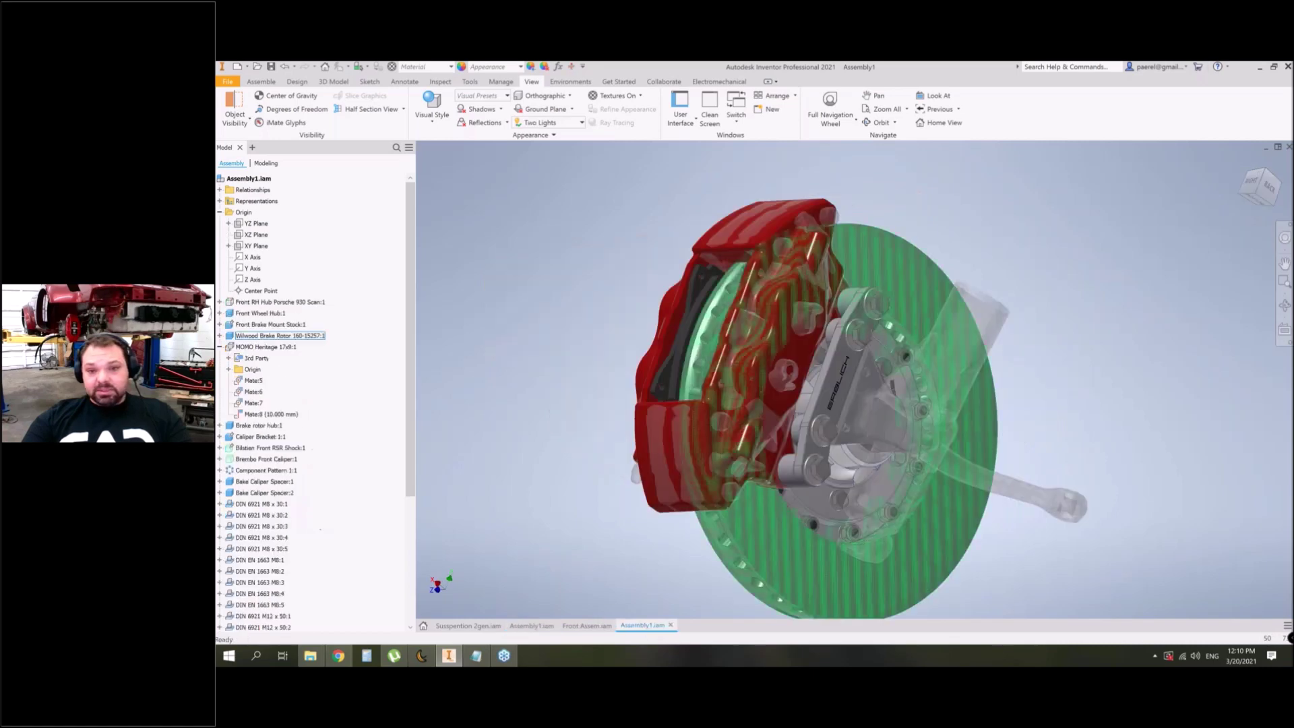
pyautogui.keyDown('shift'); pyautogui.moveTo(957, 485); pyautogui.dragTo(1092, 472, button='middle'); pyautogui.keyUp('shift')
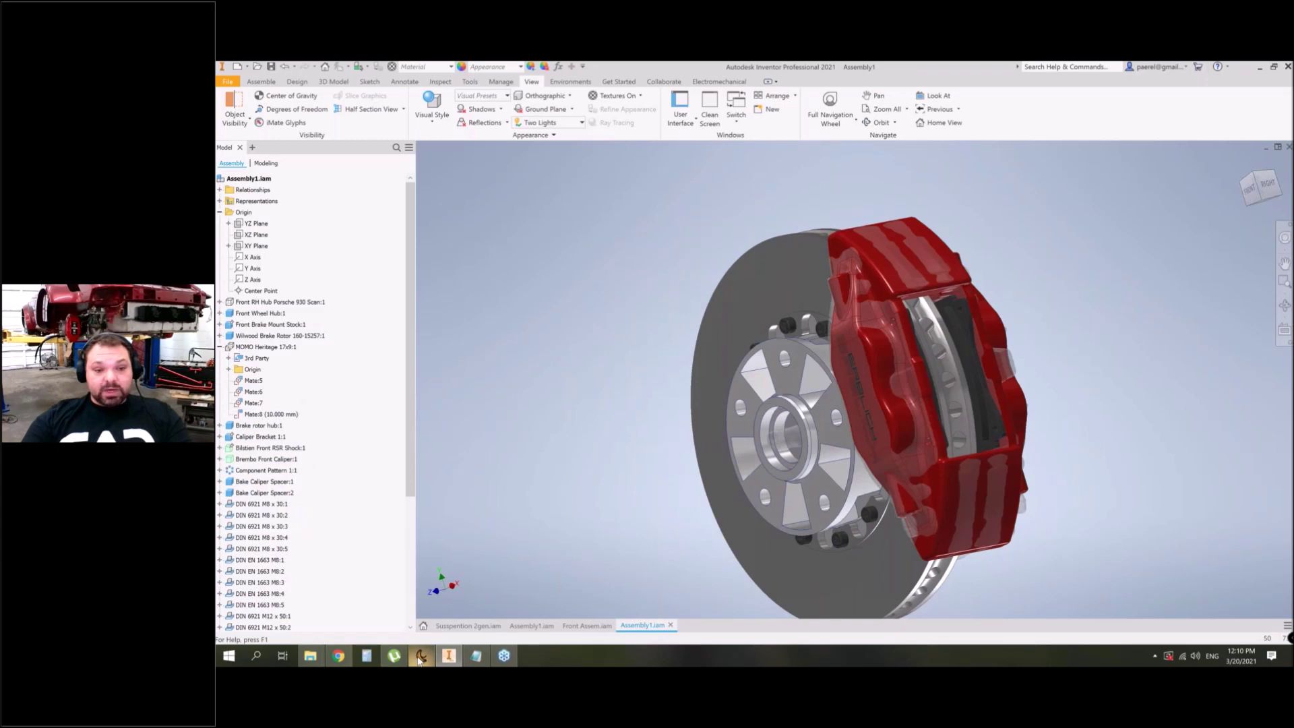
# Switch to peel 3d and examine the full-body mesh's floor pan and rear engine bay from below
pyautogui.click(420, 656)
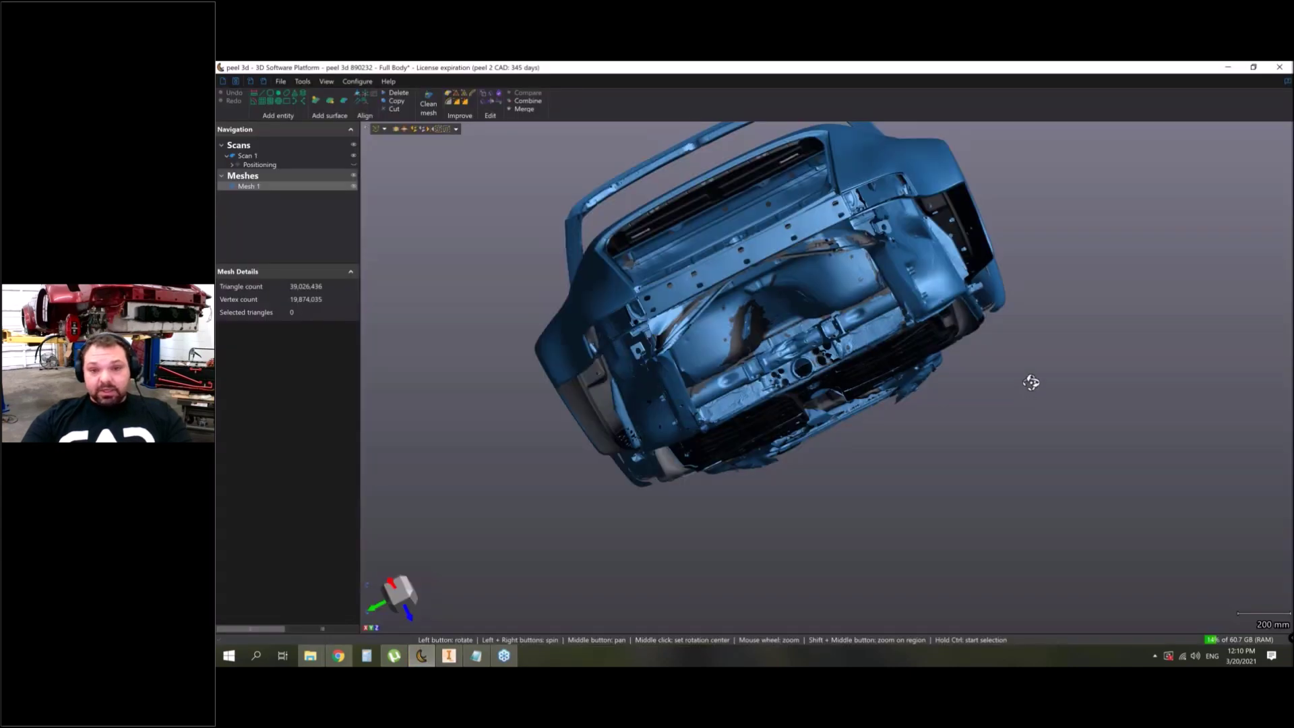
pyautogui.moveTo(1031, 383); pyautogui.dragTo(911, 448)
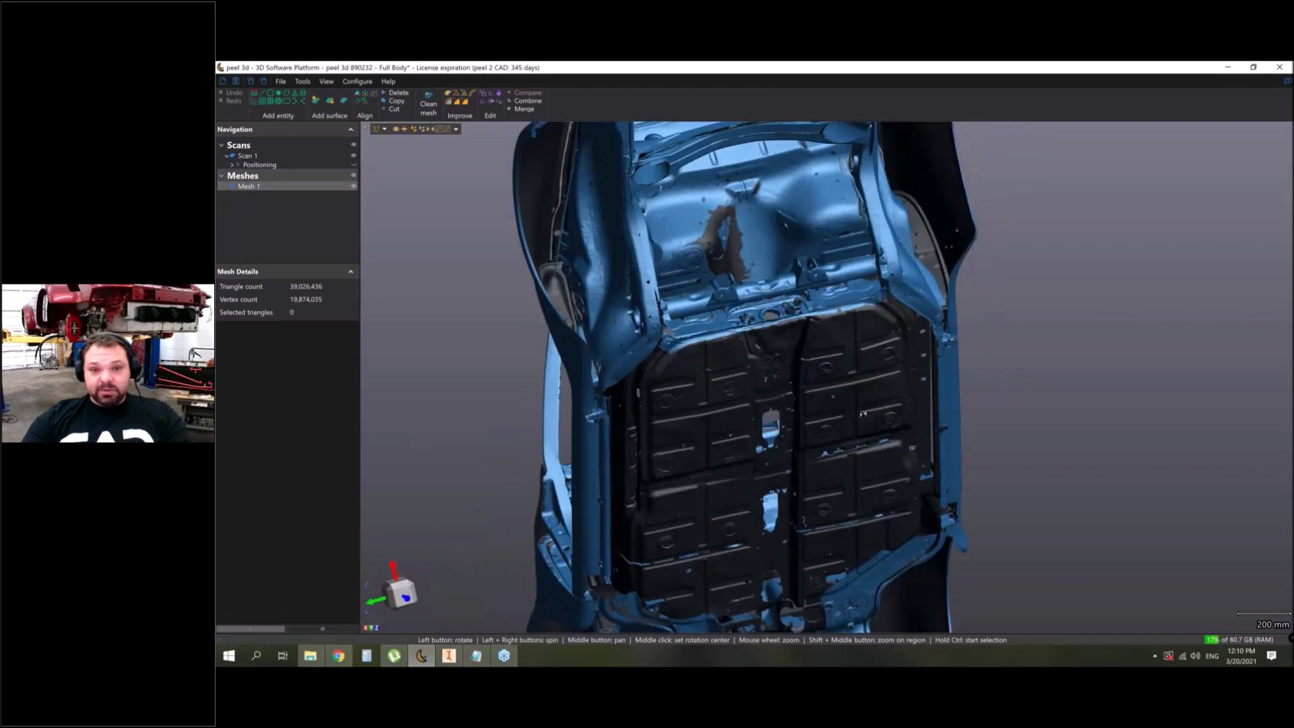
pyautogui.moveTo(864, 412)
pyautogui.mouseDown()
pyautogui.moveTo(910, 396)
pyautogui.moveTo(882, 407)
pyautogui.mouseUp()
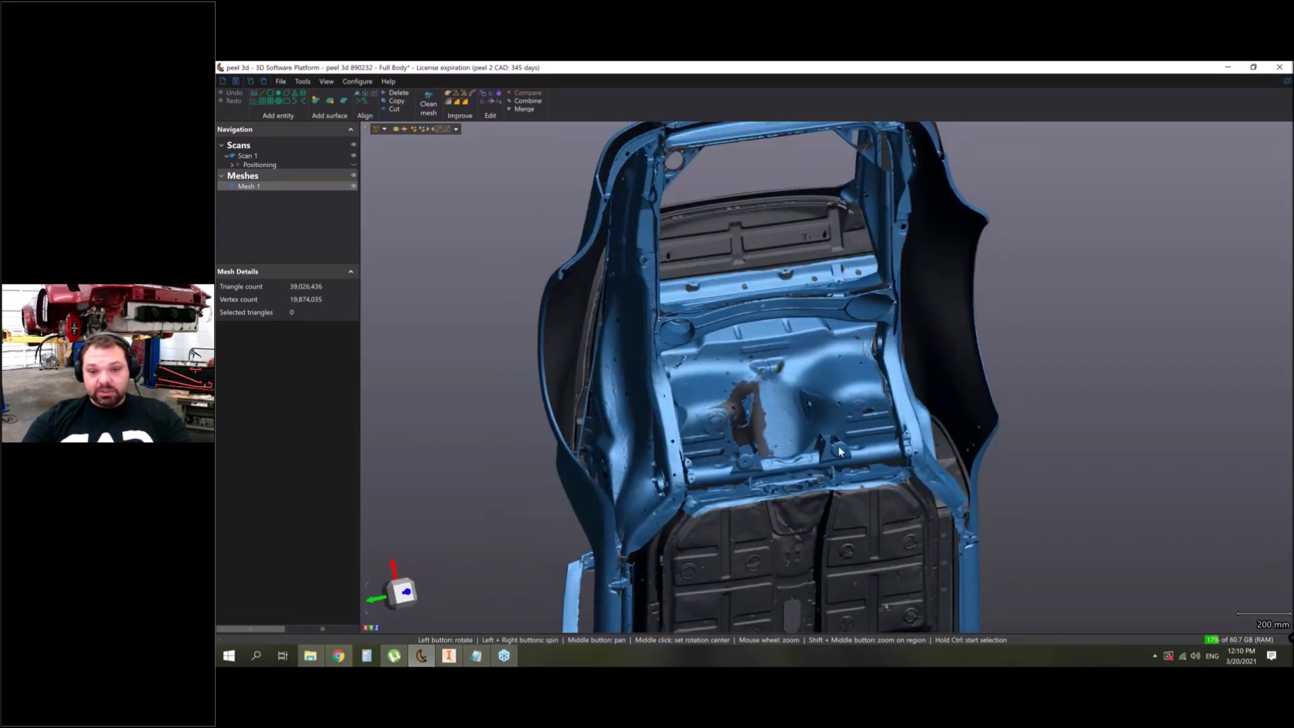
pyautogui.moveTo(867, 452); pyautogui.dragTo(865, 523, button='middle')
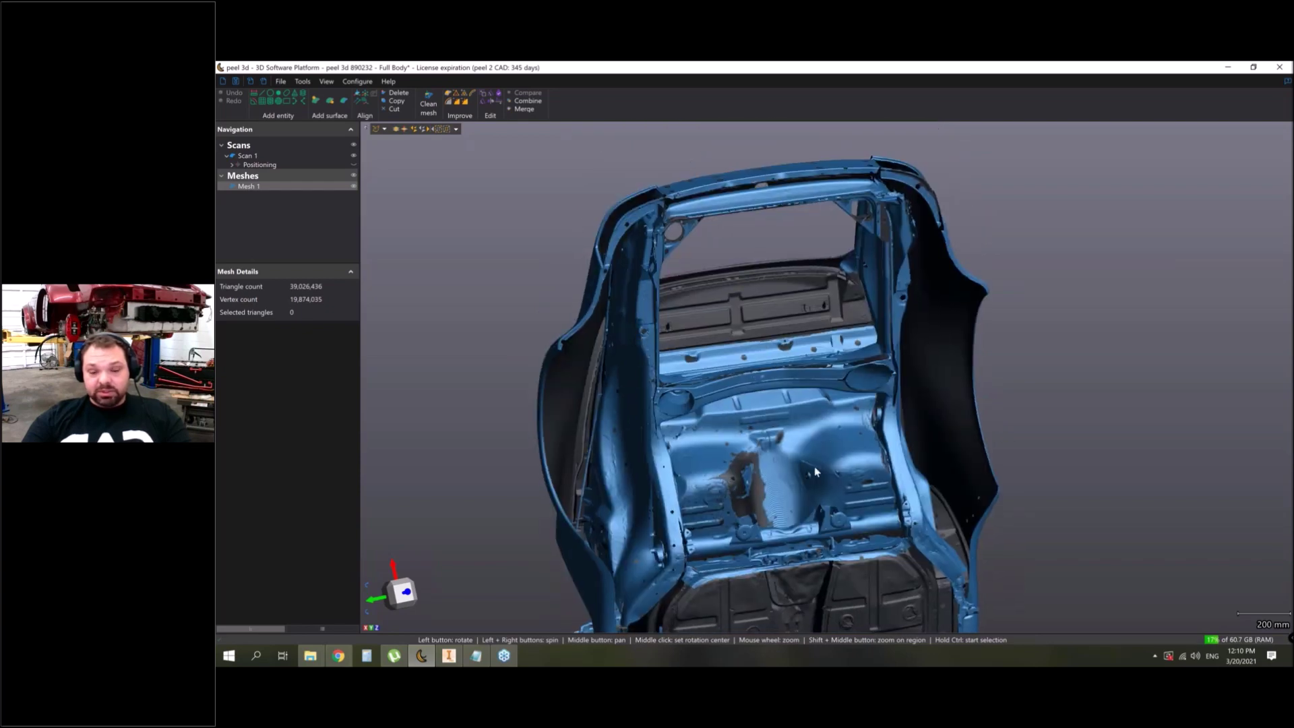
pyautogui.moveTo(821, 442); pyautogui.dragTo(827, 414, button='middle')
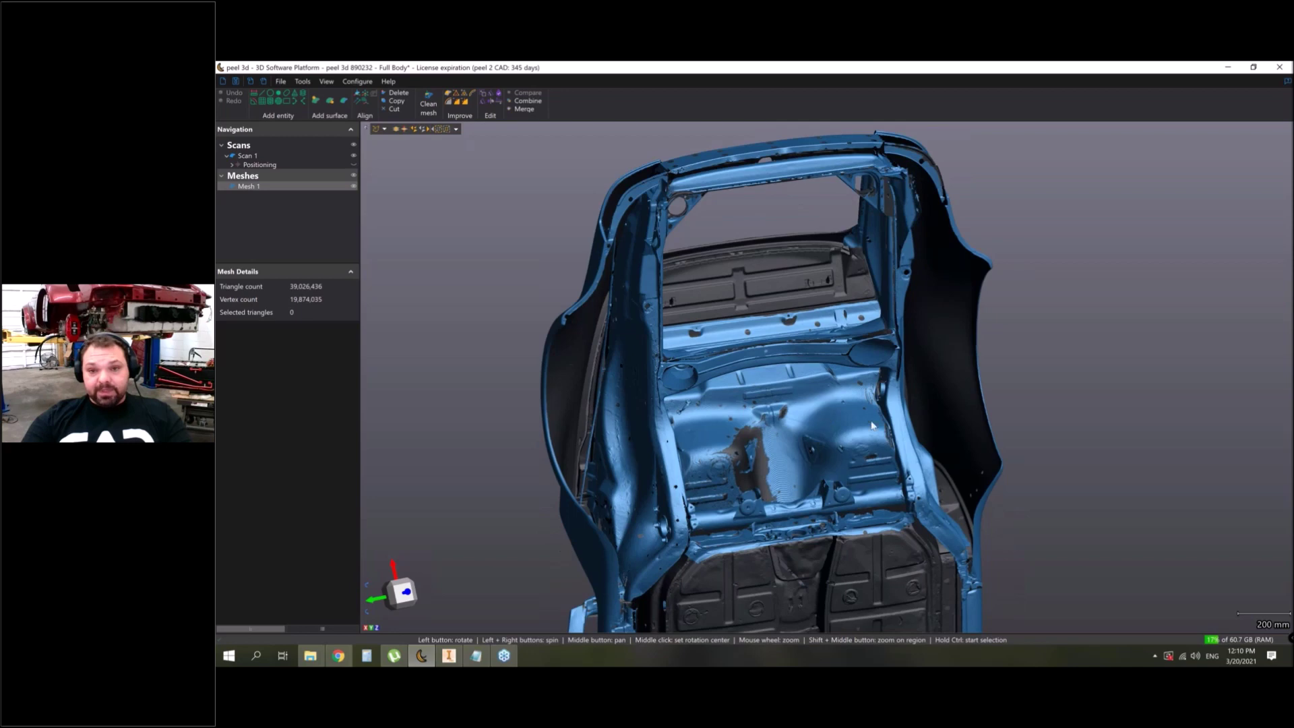
pyautogui.moveTo(826, 414); pyautogui.dragTo(816, 381)
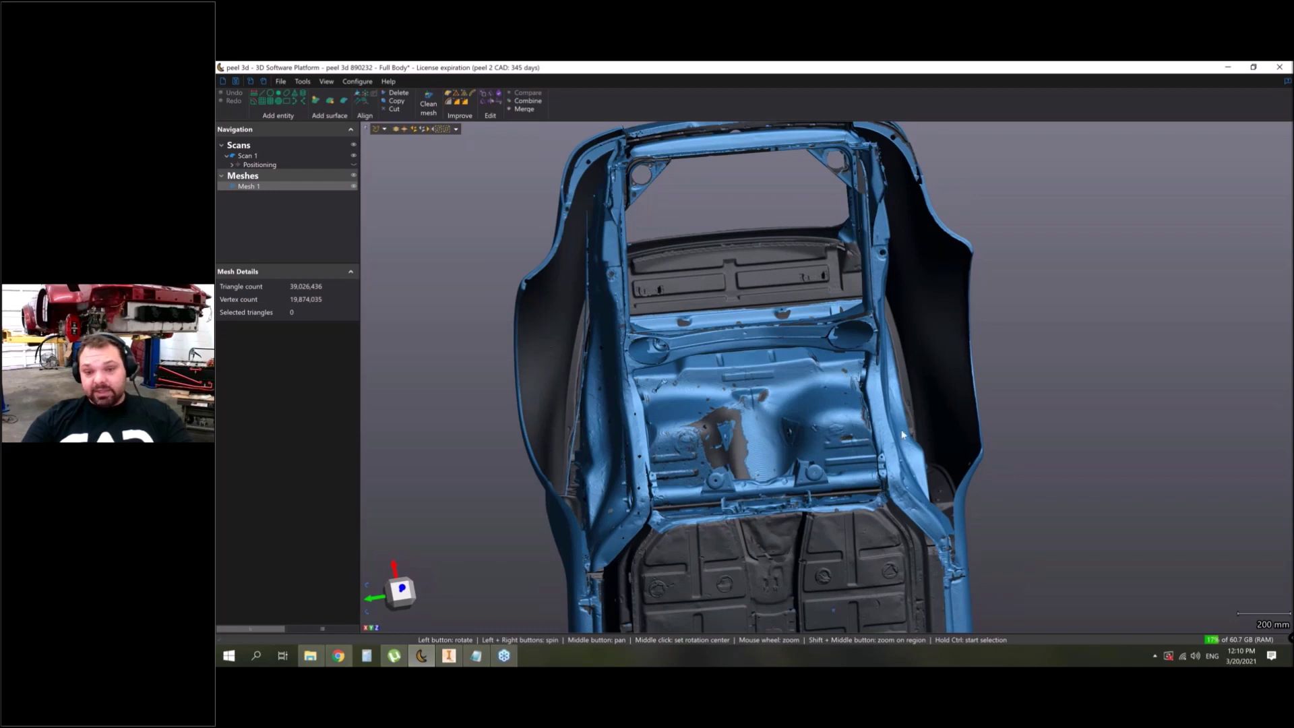
# Examine the body mesh's rear wheel arch, frame rails and engine bay from below and from the side
pyautogui.moveTo(903, 408); pyautogui.dragTo(831, 344)
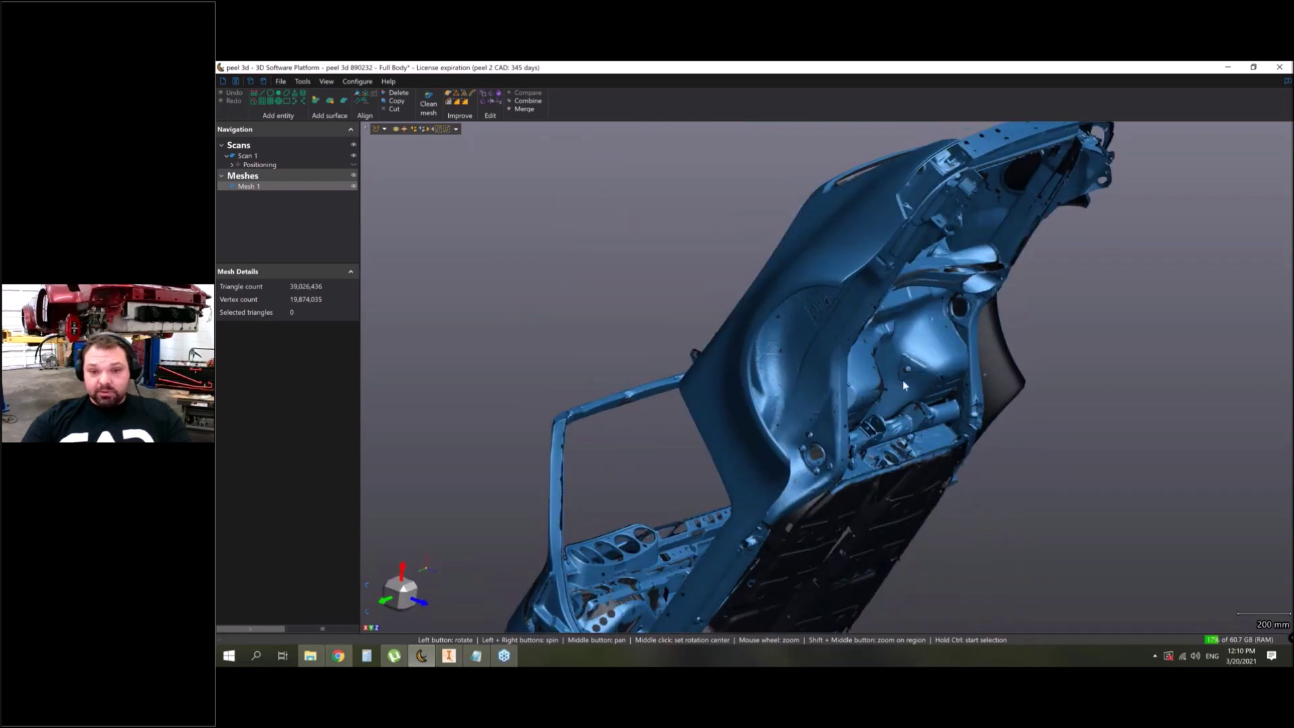
pyautogui.moveTo(903, 385); pyautogui.dragTo(887, 378)
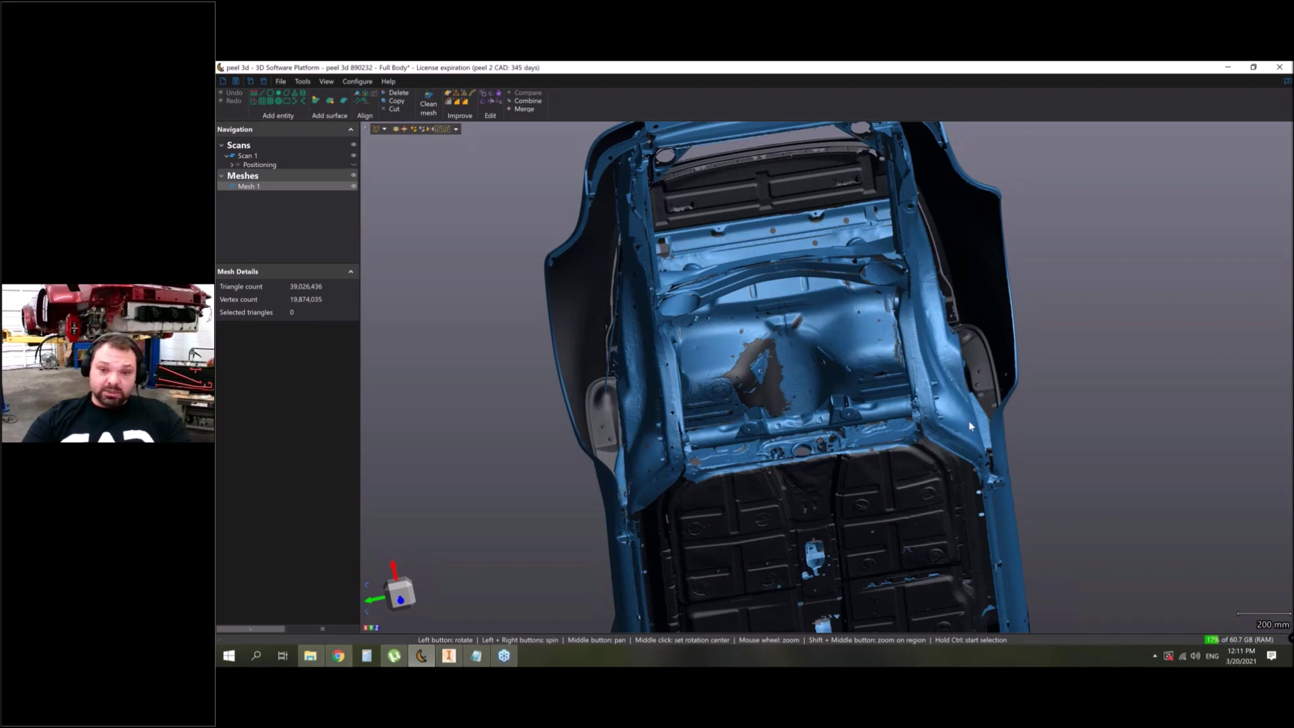
pyautogui.moveTo(925, 397); pyautogui.dragTo(867, 398)
pyautogui.middleClick(869, 421)
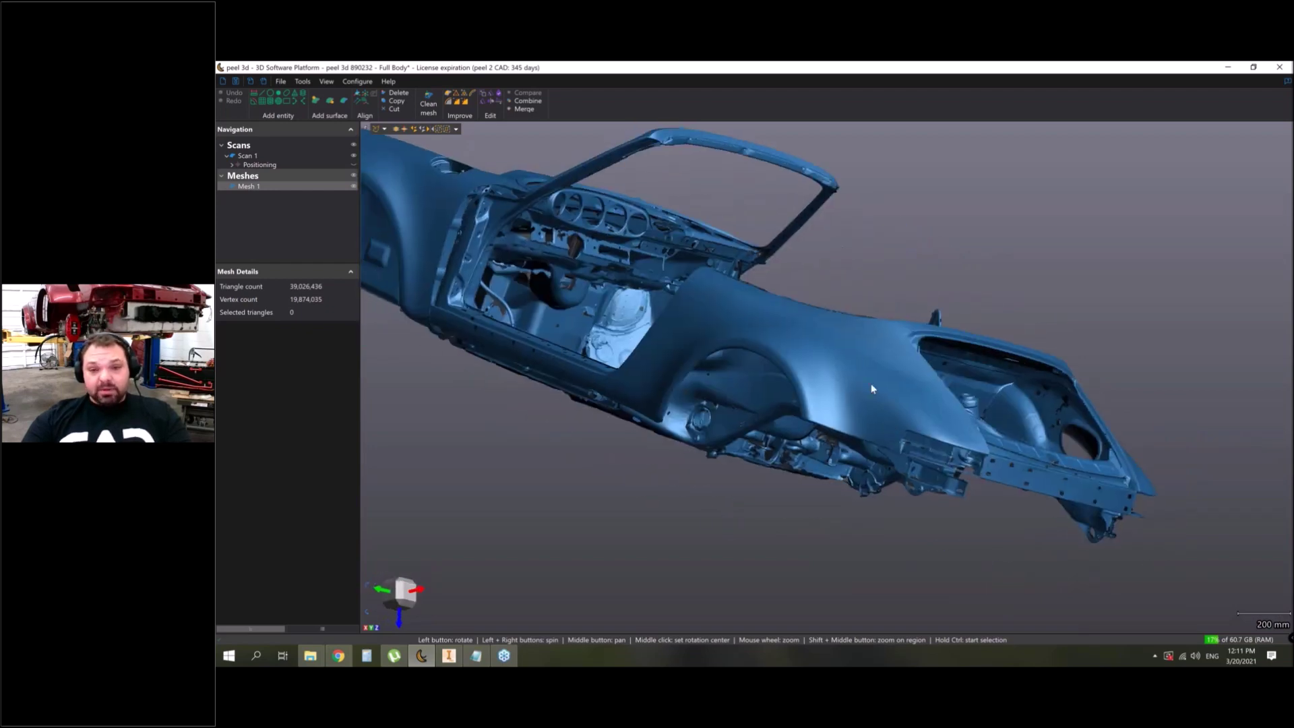
# Examine the body mesh's rear fender, cockpit, dashboard and rear engine opening from above, and switch away from peel 3d
pyautogui.moveTo(872, 389); pyautogui.dragTo(769, 418)
pyautogui.moveTo(914, 373); pyautogui.dragTo(876, 409, button='middle')
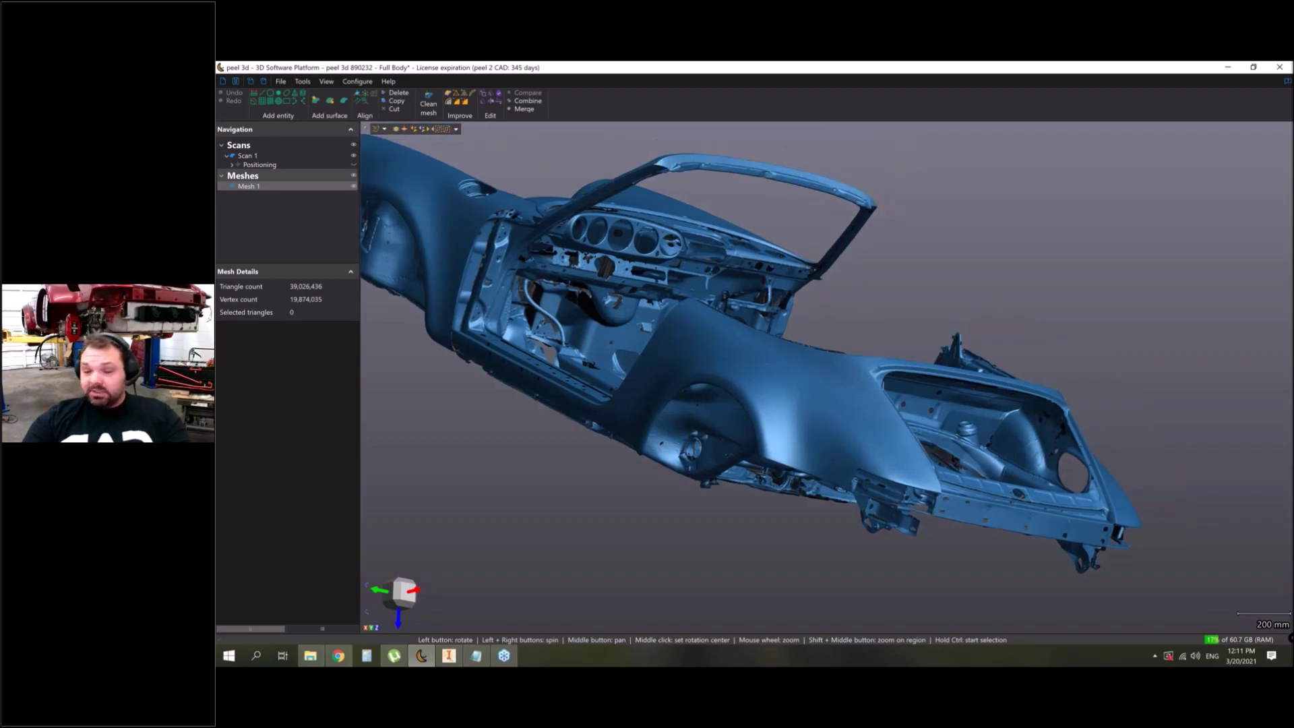
pyautogui.moveTo(907, 407); pyautogui.dragTo(893, 399)
pyautogui.moveTo(1035, 408); pyautogui.dragTo(921, 422, button='middle')
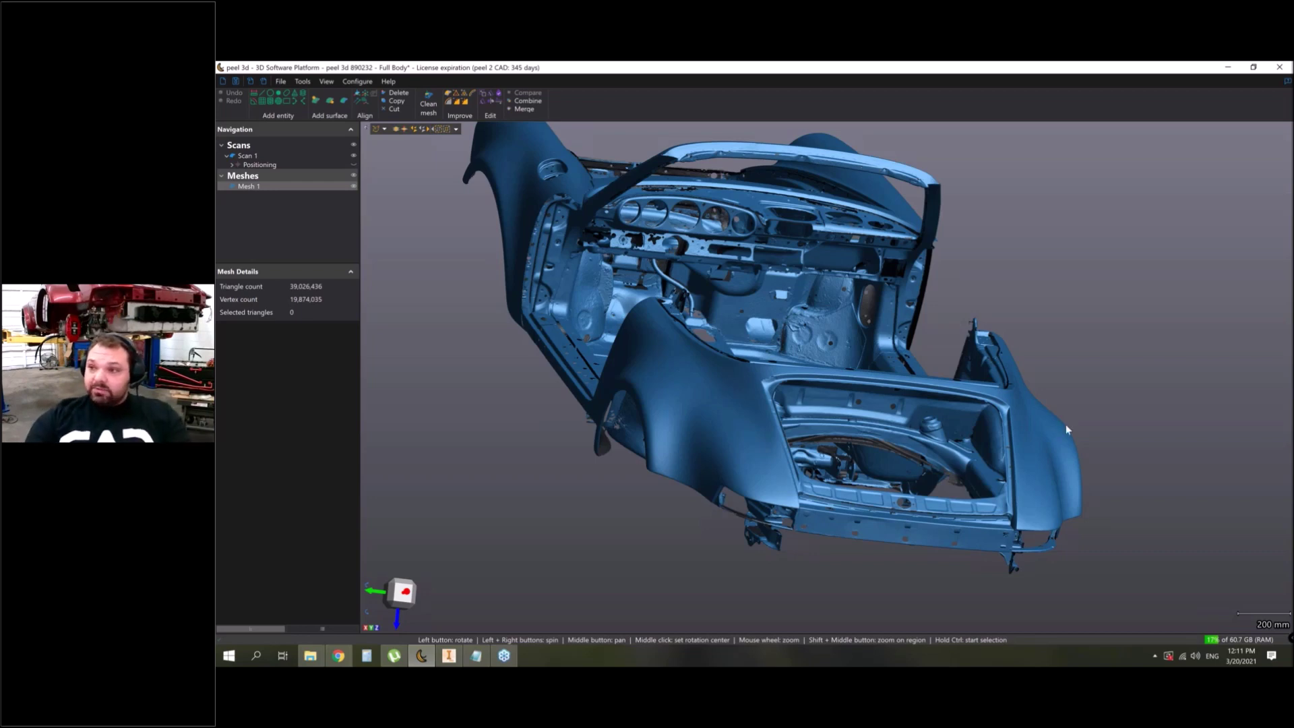
pyautogui.hotkey('alt', 'Tab')
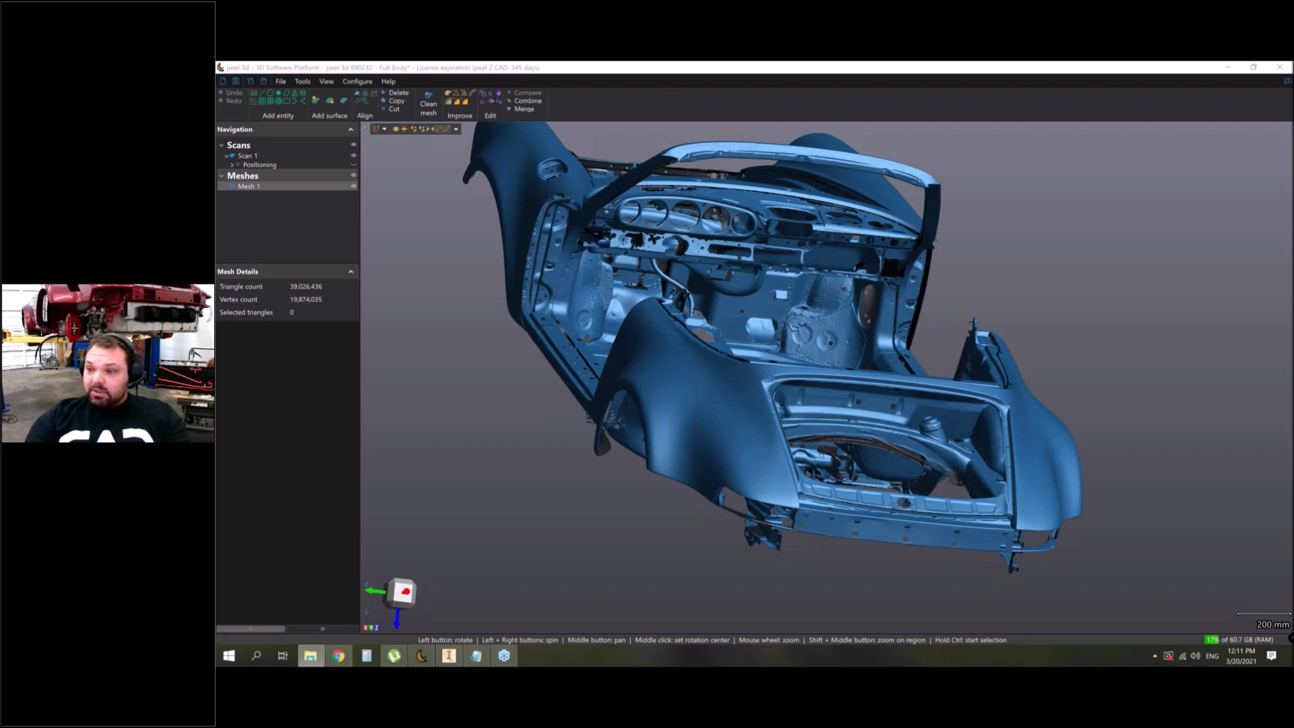